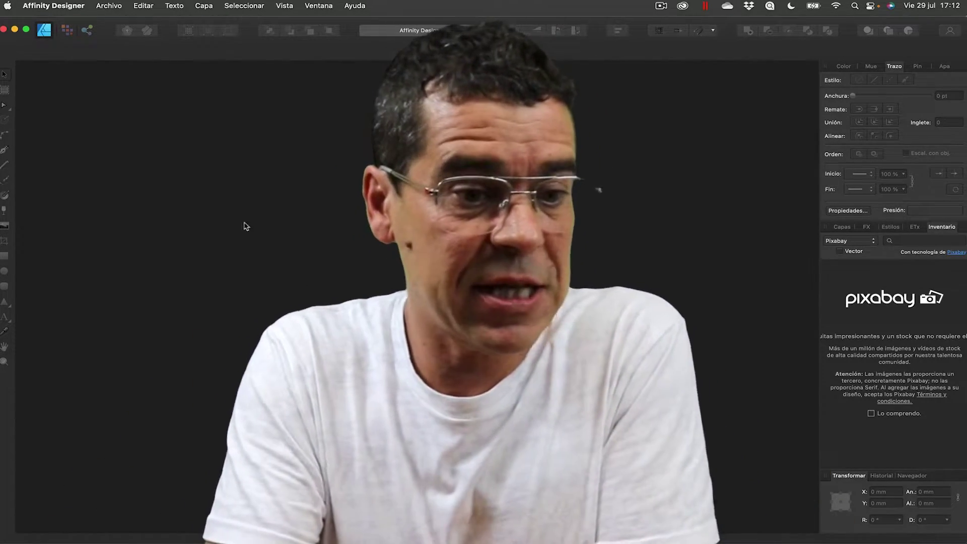
Step: Open Preferencias, move the window aside and show its Color page with the default profiles
{"action": "left_click", "coordinate": [69, 11]}
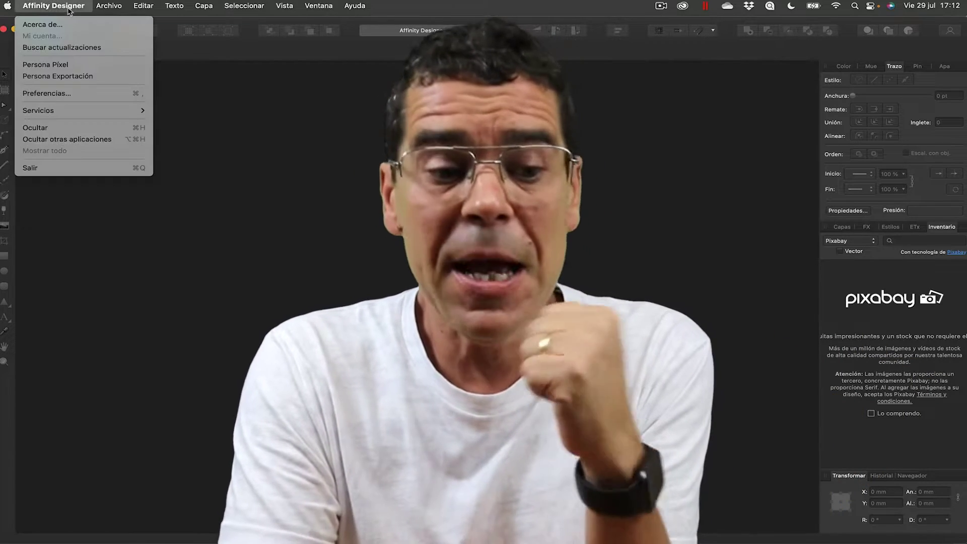
{"action": "left_click", "coordinate": [64, 94]}
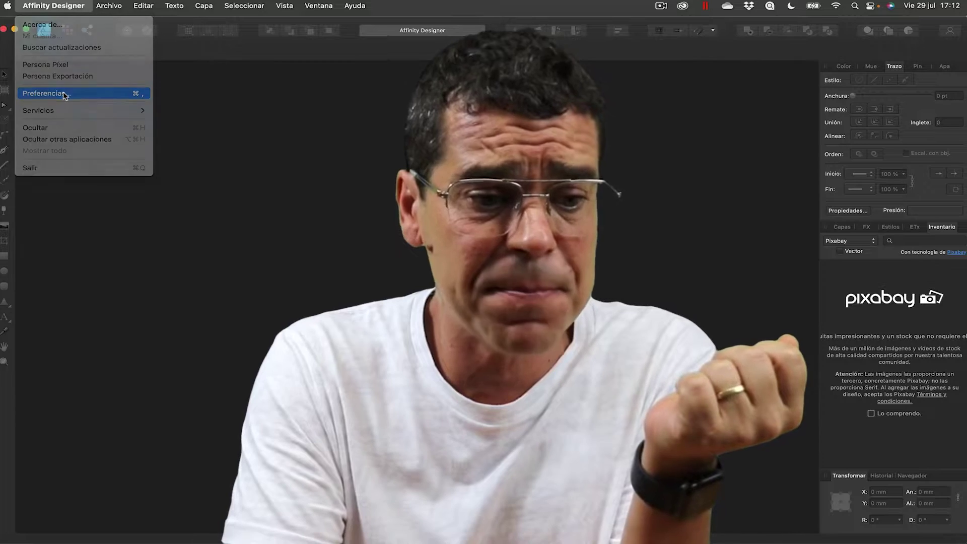
{"action": "left_click_drag", "start_coordinate": [191, 104], "coordinate": [131, 80]}
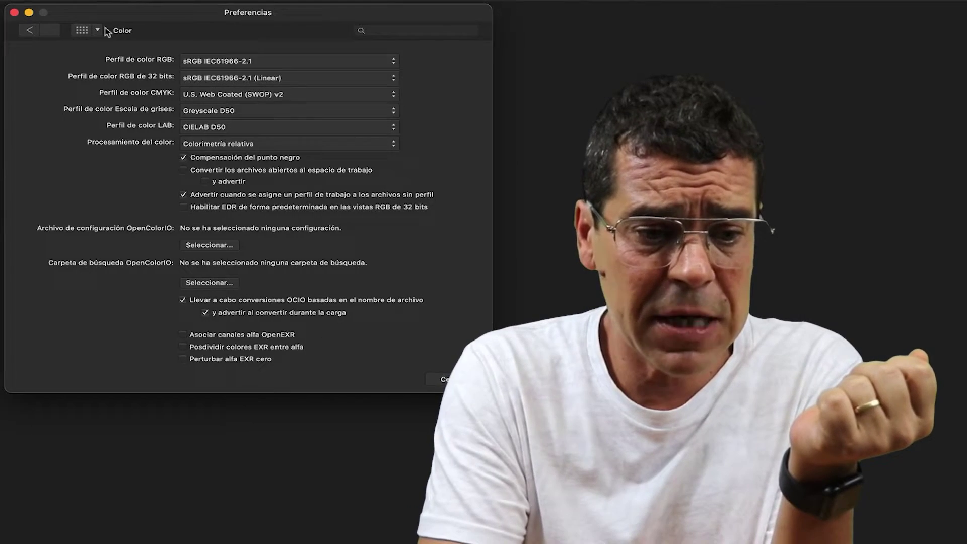
{"action": "left_click", "coordinate": [97, 30]}
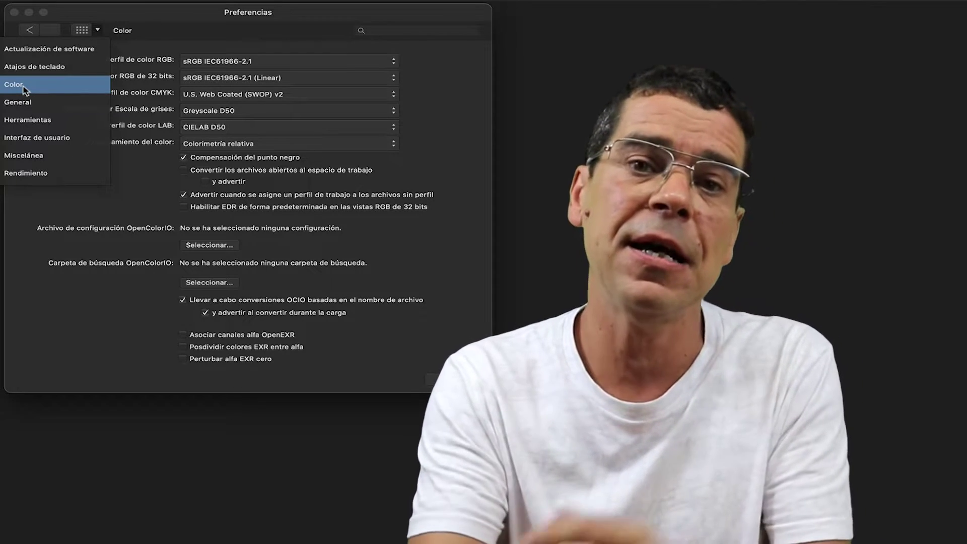
{"action": "left_click", "coordinate": [24, 89]}
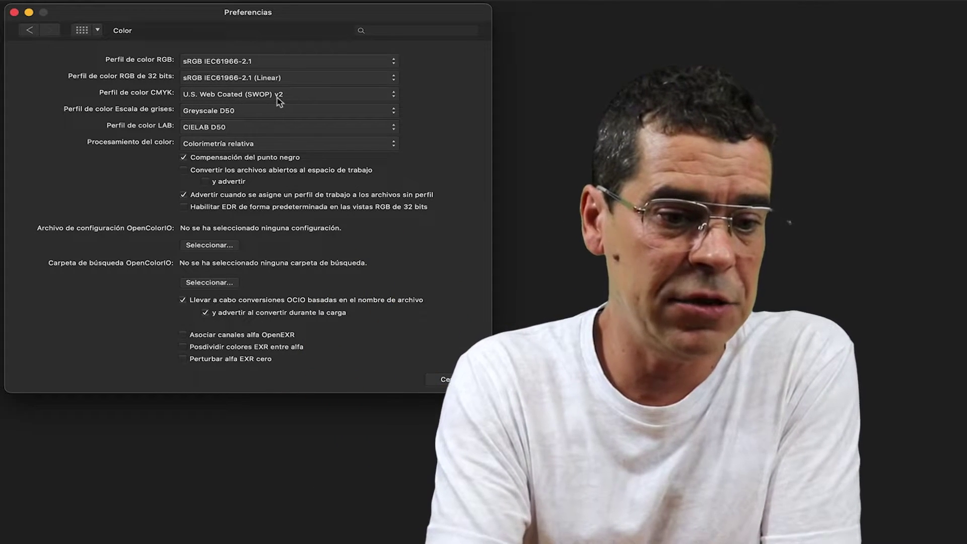
Step: Pick Coated FOGRA39 (ISO 12647-2:2004) from the Perfil de color CMYK list
{"action": "left_click", "coordinate": [276, 100]}
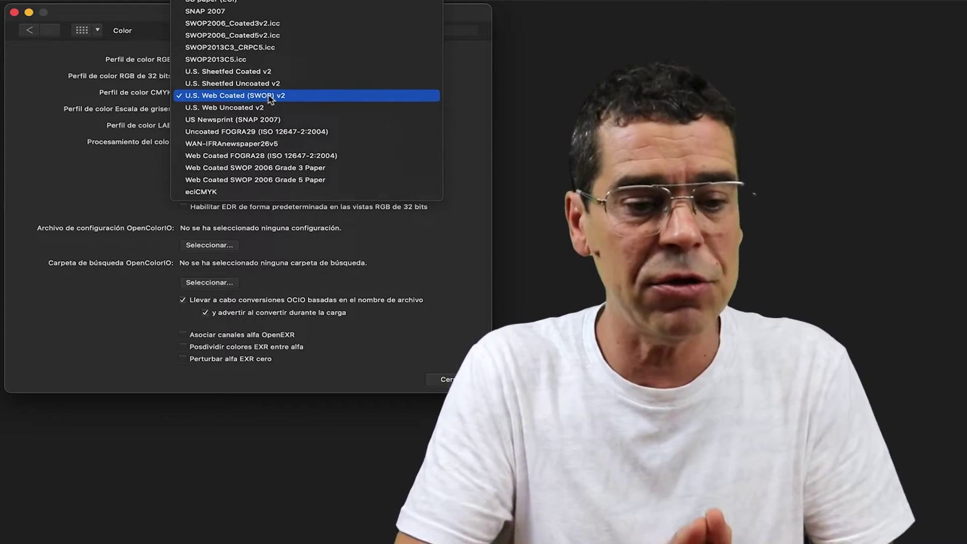
{"action": "scroll", "coordinate": [269, 96], "scroll_direction": "up", "scroll_amount": 5}
{"action": "scroll", "coordinate": [270, 95], "scroll_direction": "up", "scroll_amount": 5}
{"action": "scroll", "coordinate": [269, 96], "scroll_direction": "up", "scroll_amount": 5}
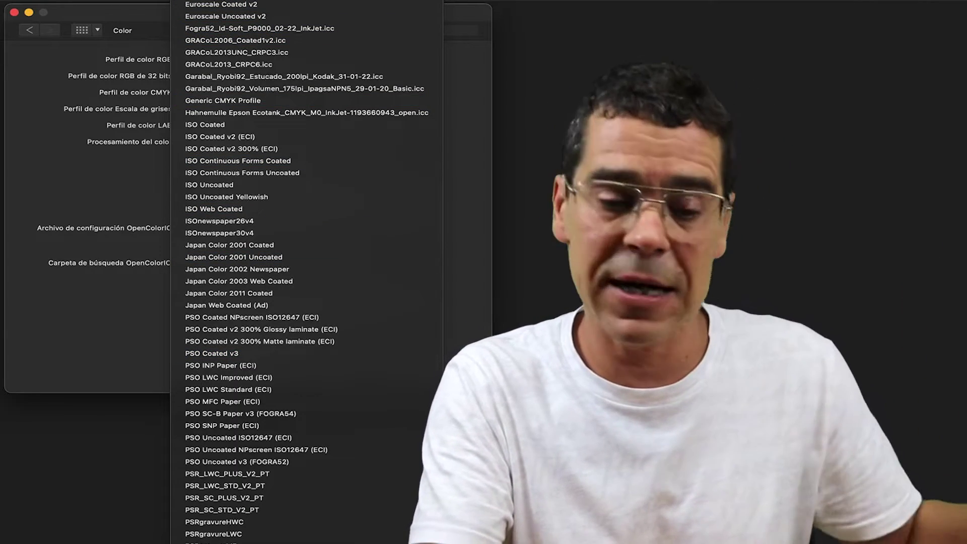
{"action": "left_click", "coordinate": [767, 208]}
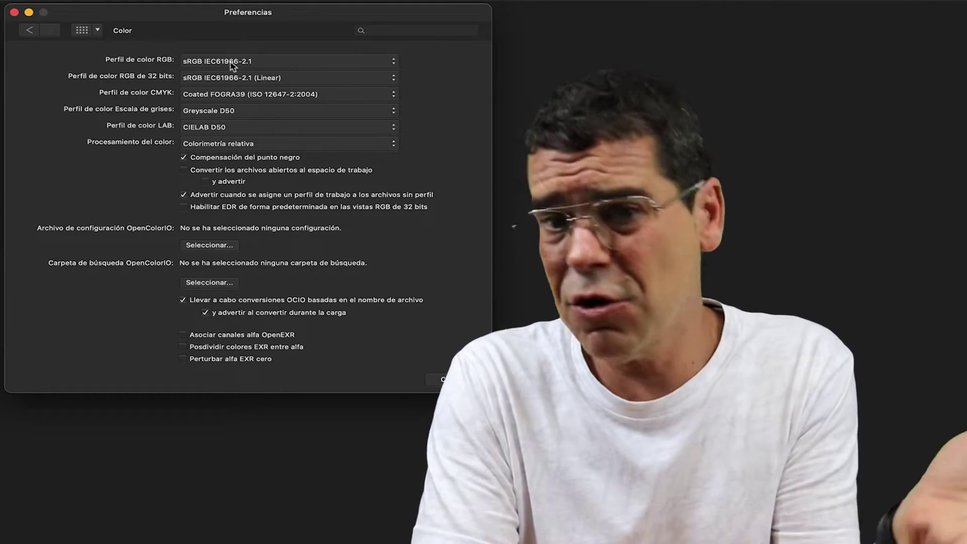
Step: Select Adobe RGB (1998) in the Perfil de color RGB list, replacing sRGB IEC61966-2.1
{"action": "left_click", "coordinate": [231, 61]}
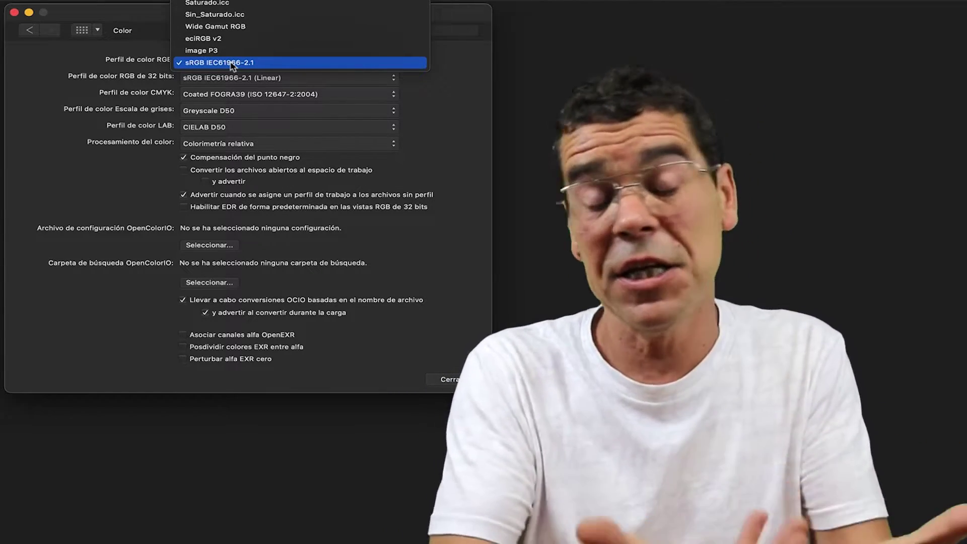
{"action": "scroll", "coordinate": [231, 66], "scroll_direction": "up", "scroll_amount": 5}
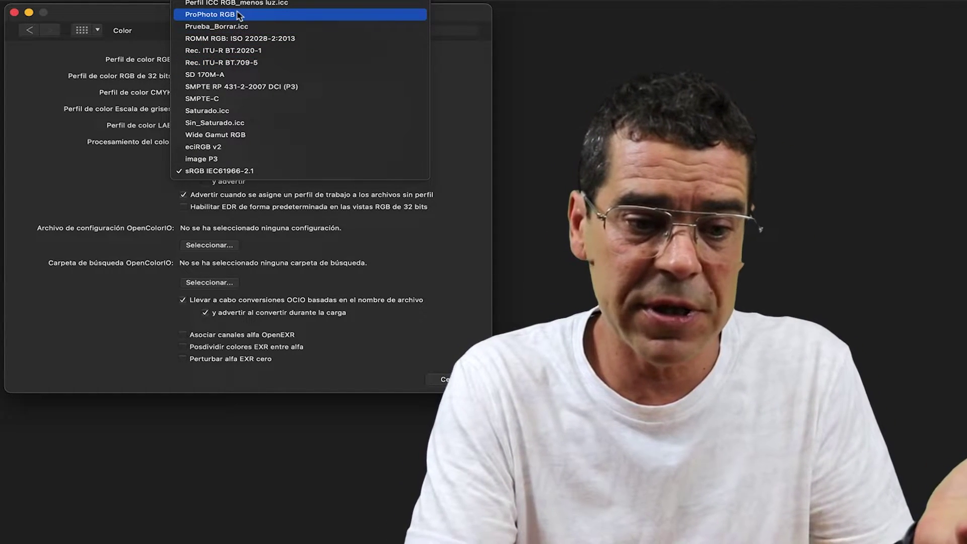
{"action": "scroll", "coordinate": [239, 15], "scroll_direction": "up", "scroll_amount": 4}
{"action": "scroll", "coordinate": [238, 15], "scroll_direction": "up", "scroll_amount": 3}
{"action": "scroll", "coordinate": [238, 15], "scroll_direction": "up", "scroll_amount": 2}
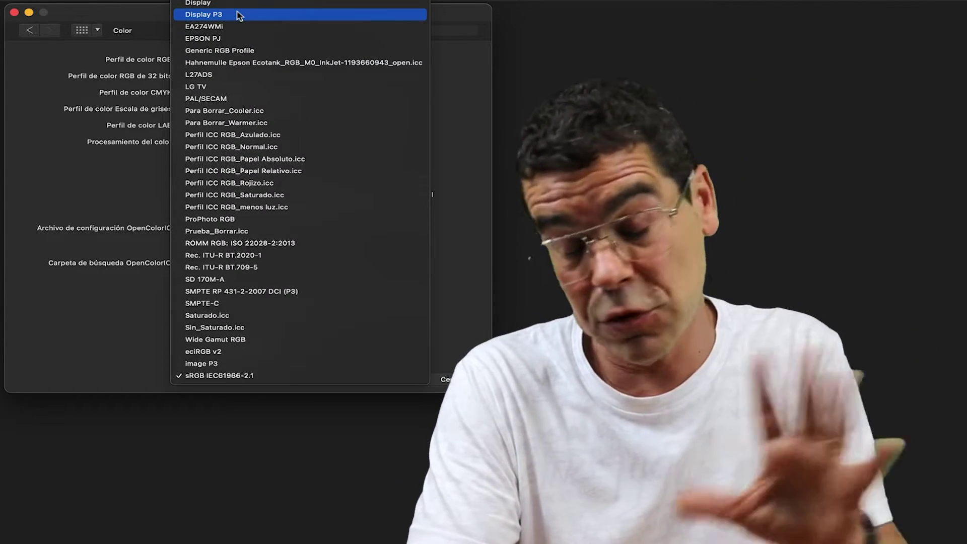
{"action": "scroll", "coordinate": [238, 16], "scroll_direction": "up", "scroll_amount": 2}
{"action": "scroll", "coordinate": [238, 15], "scroll_direction": "up", "scroll_amount": 2}
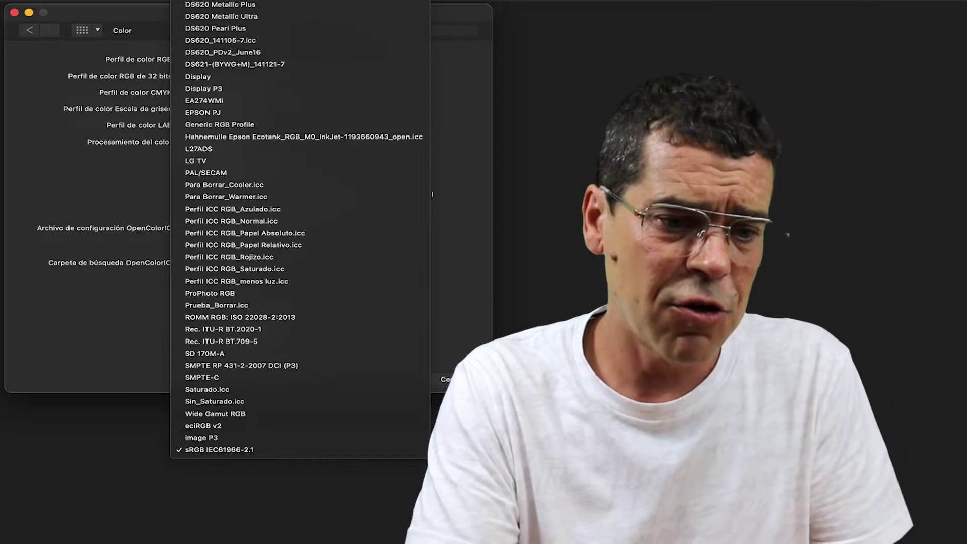
{"action": "key", "text": "Escape"}
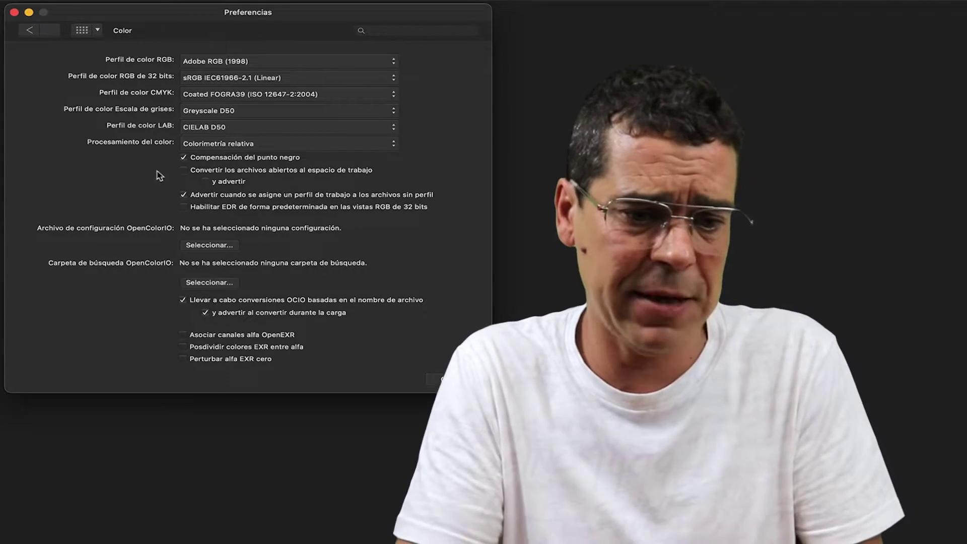
{"action": "left_click", "coordinate": [233, 150]}
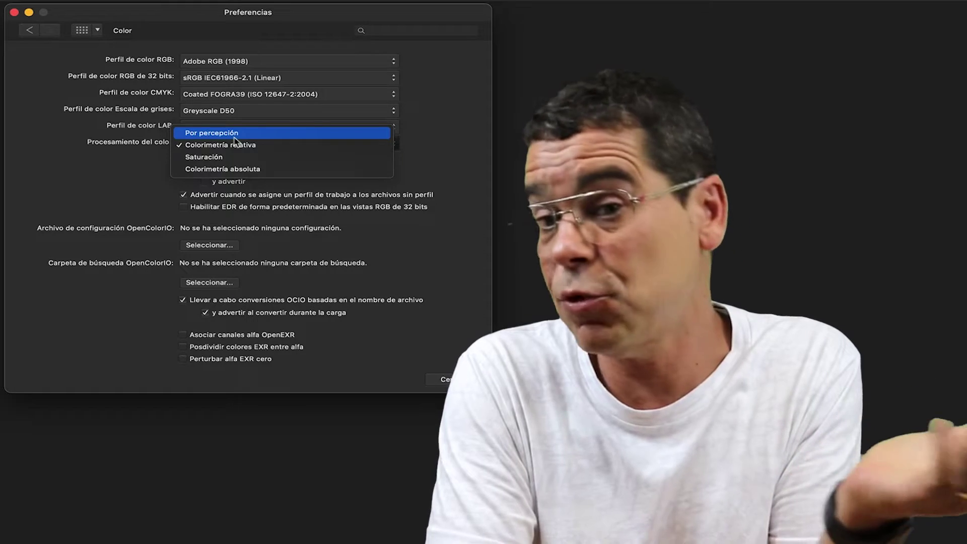
{"action": "left_click", "coordinate": [222, 146]}
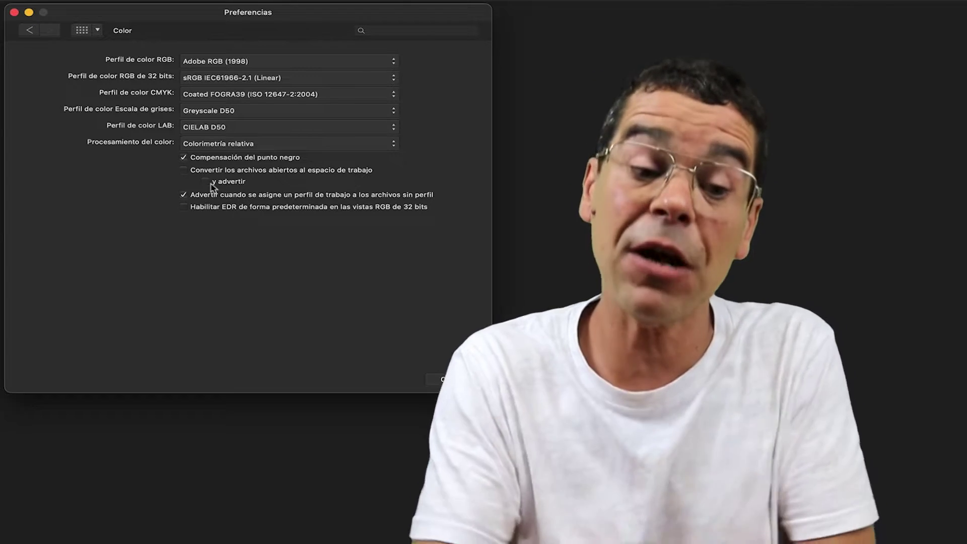
Step: Set the 32-bit RGB profile to Adobe RGB (1998) (Linear), keeping Greyscale D50 and CIELAB D50
{"action": "left_click", "coordinate": [269, 79]}
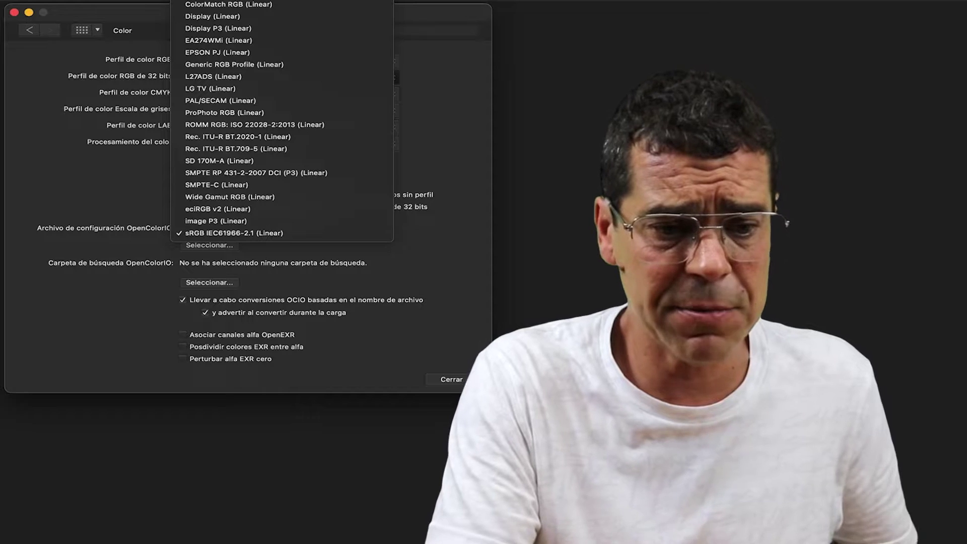
{"action": "left_click", "coordinate": [216, 101]}
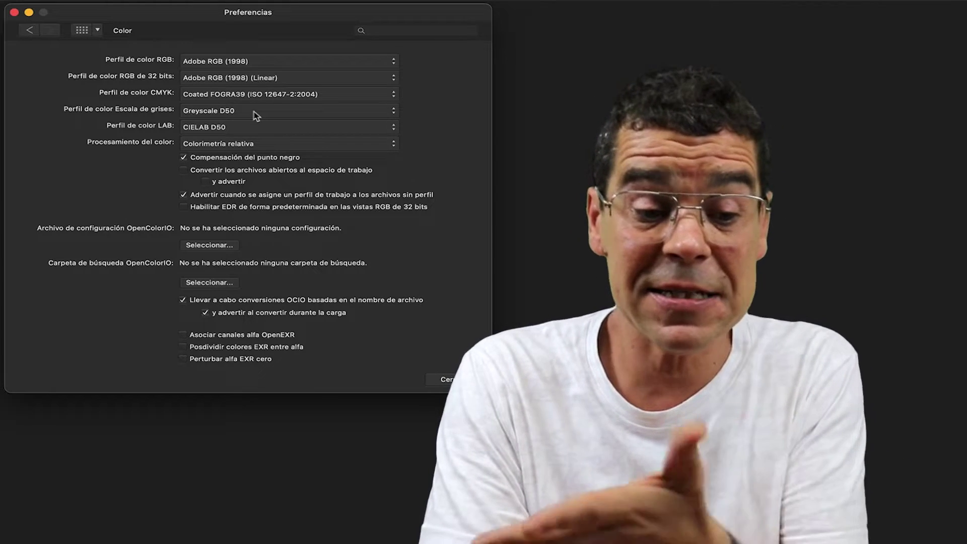
{"action": "left_click", "coordinate": [256, 115]}
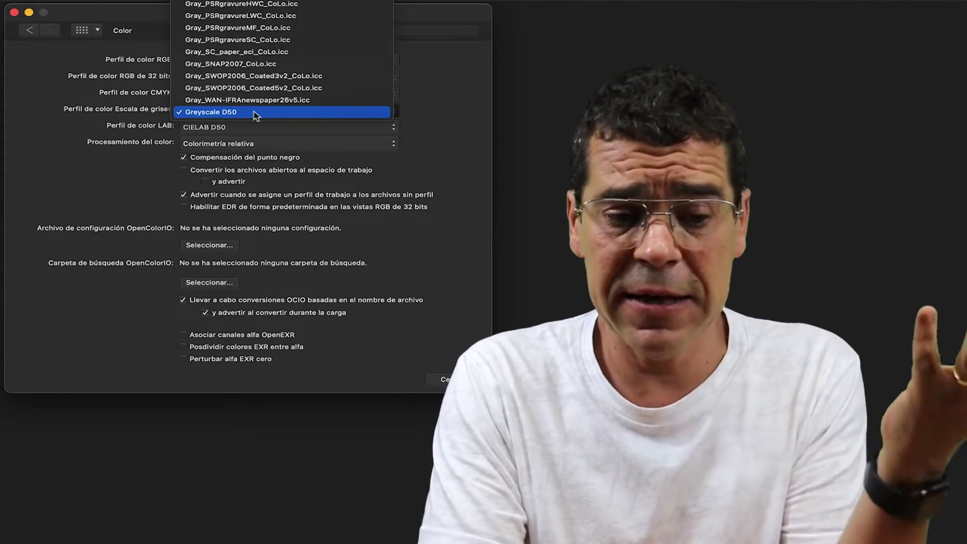
{"action": "scroll", "coordinate": [255, 115], "scroll_direction": "up", "scroll_amount": 1}
{"action": "scroll", "coordinate": [256, 115], "scroll_direction": "up", "scroll_amount": 3}
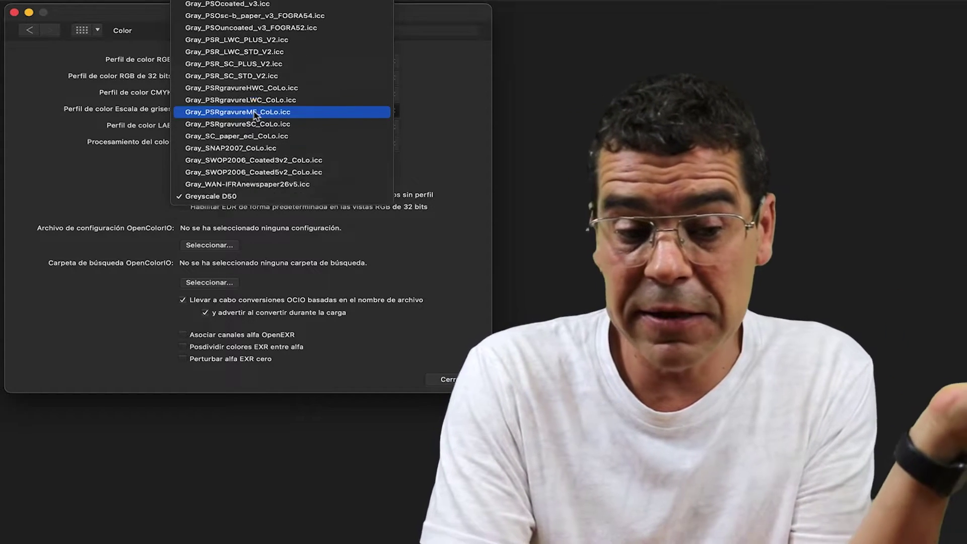
{"action": "scroll", "coordinate": [256, 115], "scroll_direction": "up", "scroll_amount": 5}
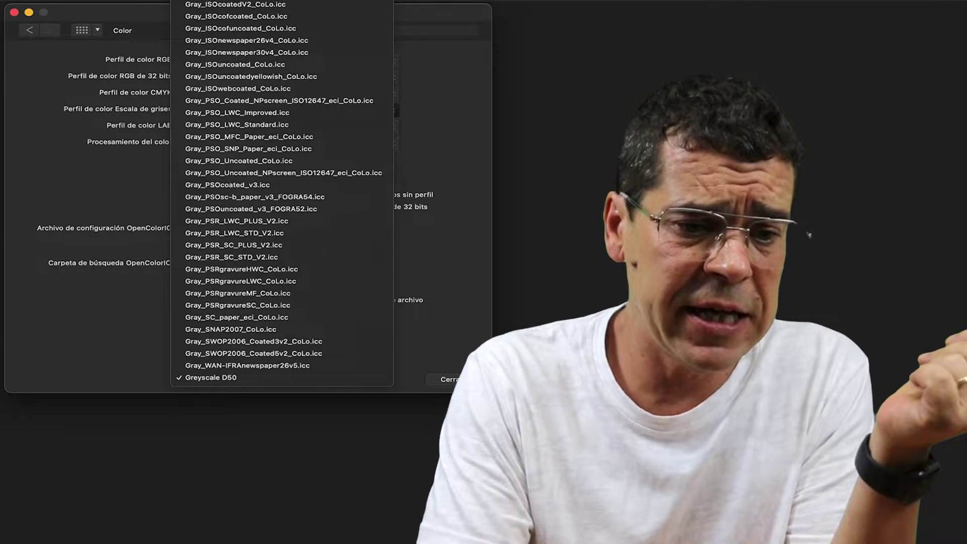
{"action": "left_click", "coordinate": [135, 60]}
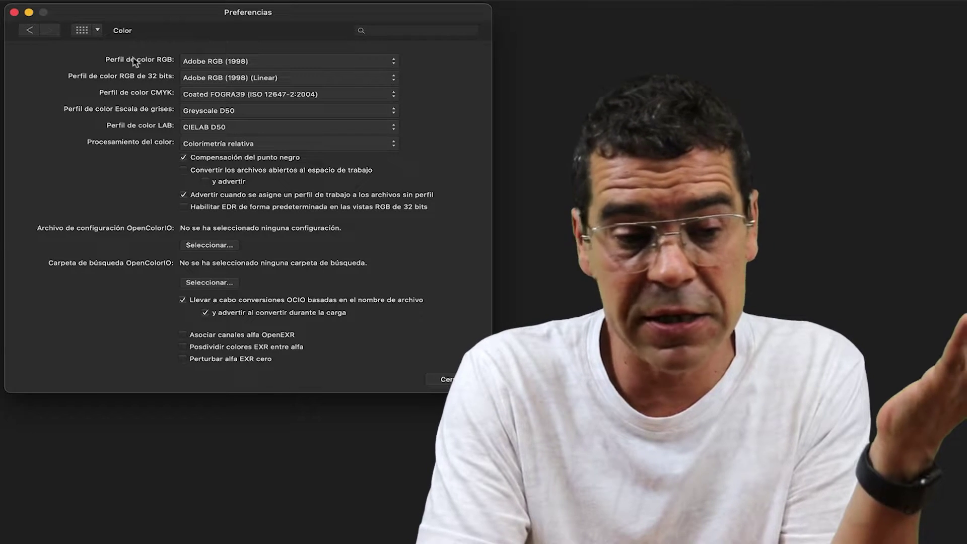
{"action": "left_click", "coordinate": [210, 128]}
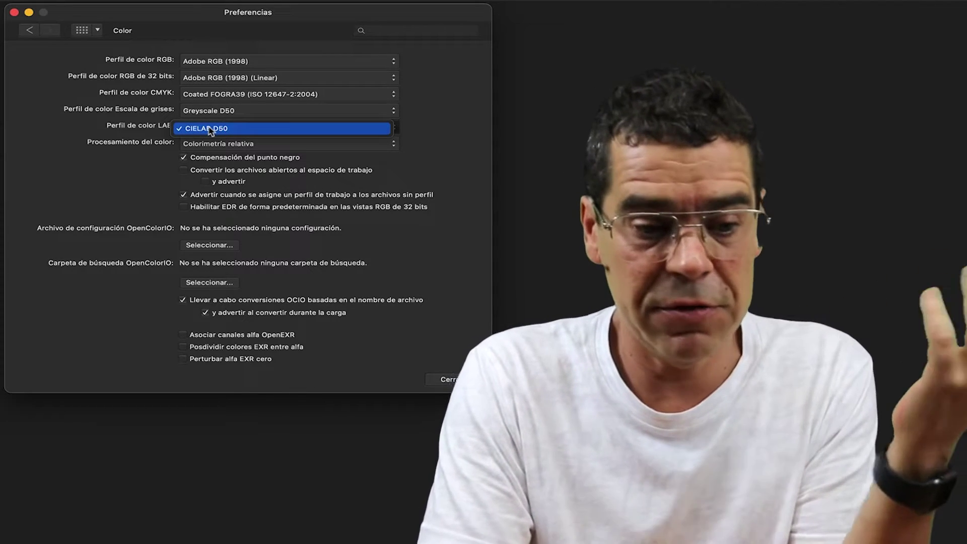
{"action": "left_click", "coordinate": [211, 129]}
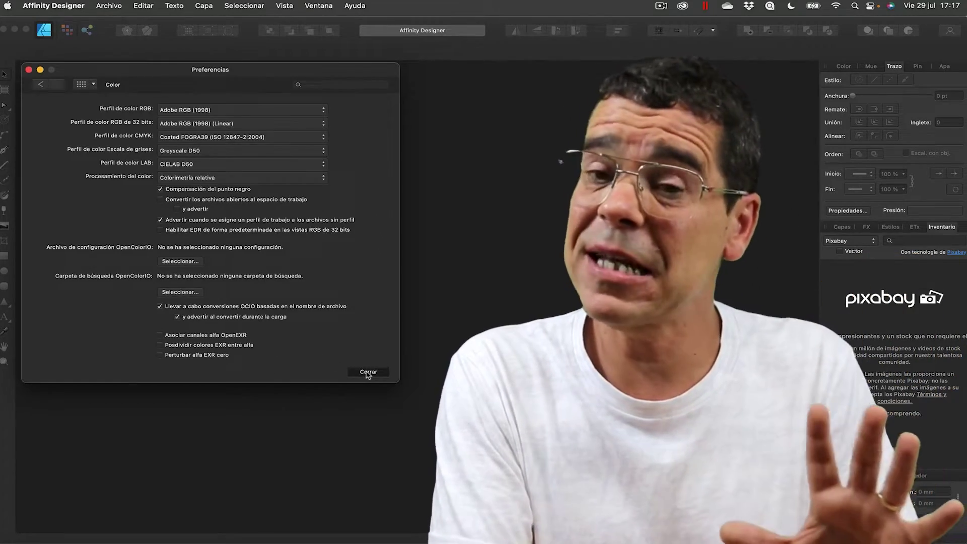
Step: Close the preferences and start a new document showing the Sin nombre 1 preset
{"action": "left_click", "coordinate": [368, 372]}
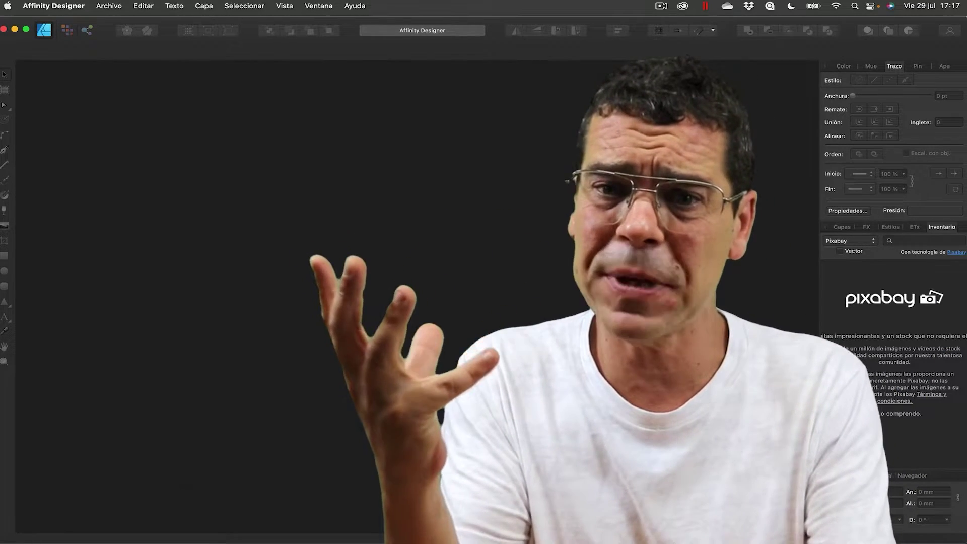
{"action": "key", "text": "super+n"}
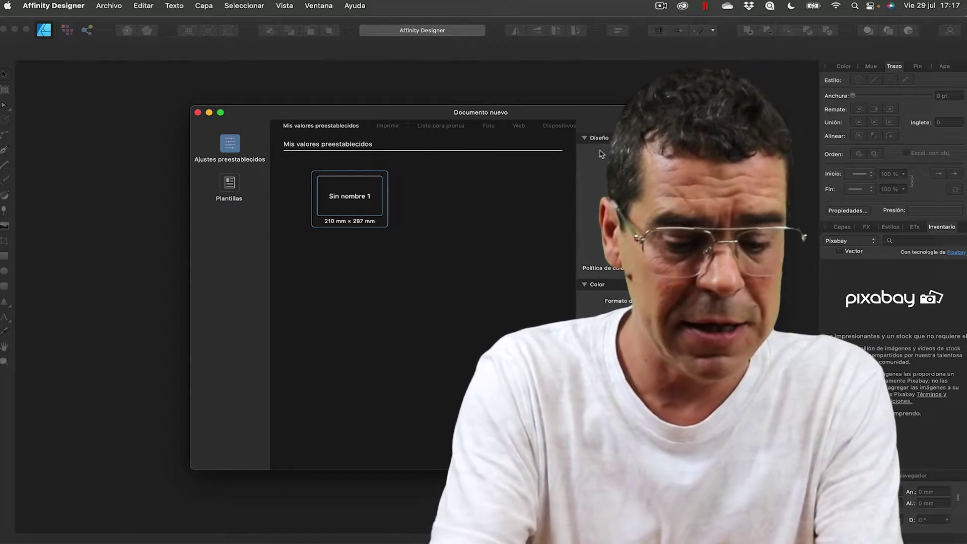
Step: Create a 420 × 594 mm A2 print document in CMYK/8 with Coated FOGRA39
{"action": "left_click", "coordinate": [393, 131]}
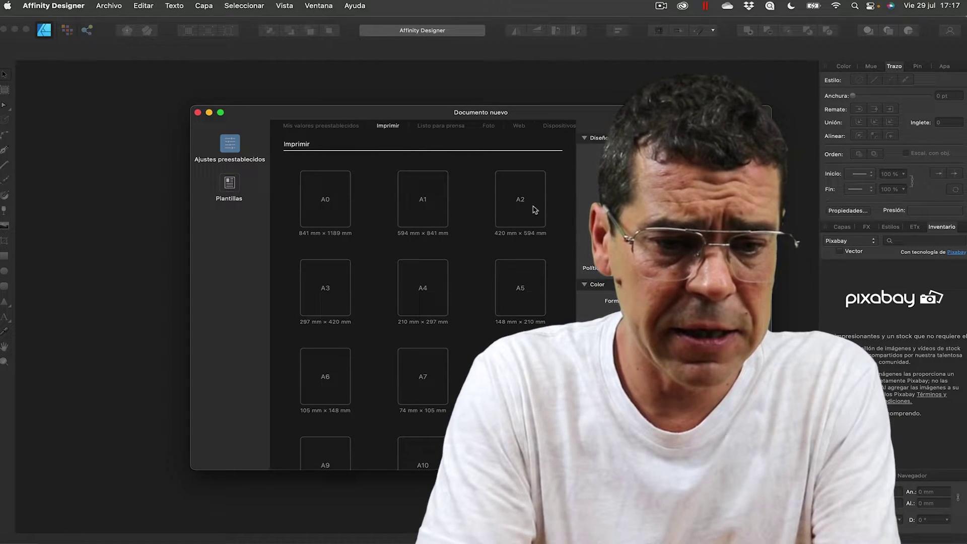
{"action": "left_click", "coordinate": [511, 216]}
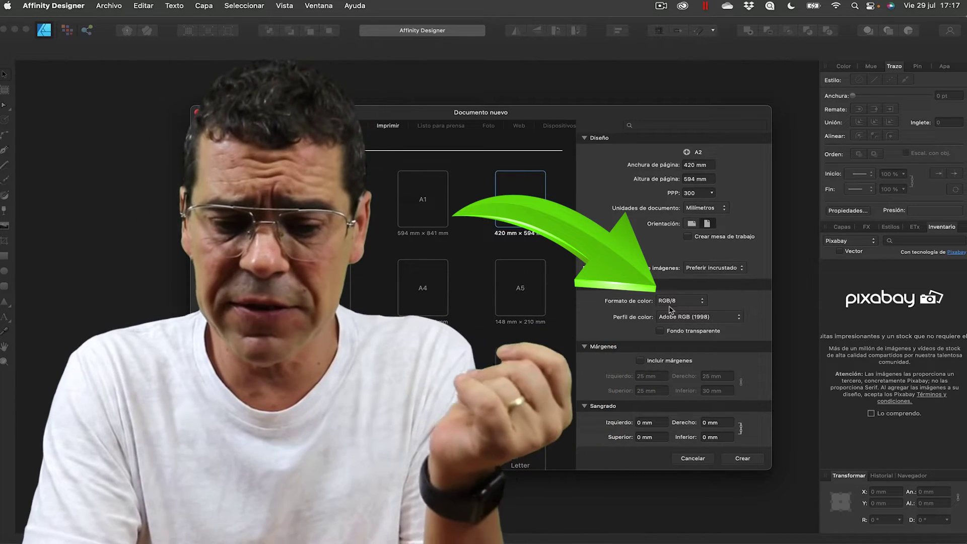
{"action": "left_click", "coordinate": [670, 302]}
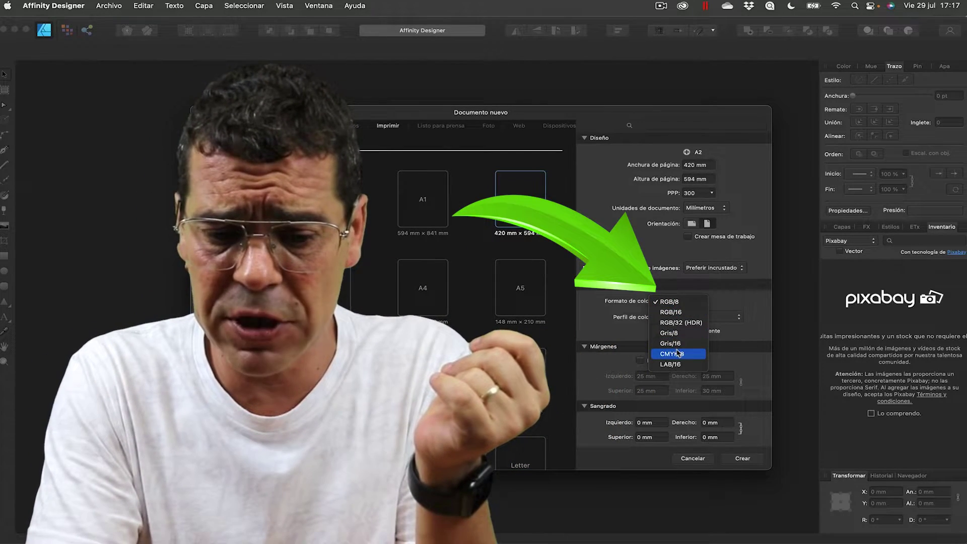
{"action": "left_click", "coordinate": [678, 353]}
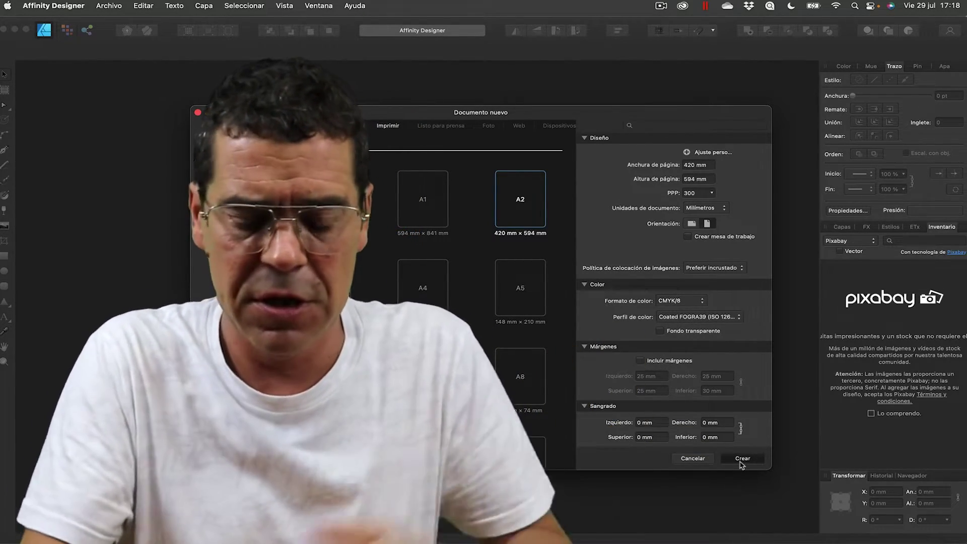
{"action": "left_click", "coordinate": [741, 459]}
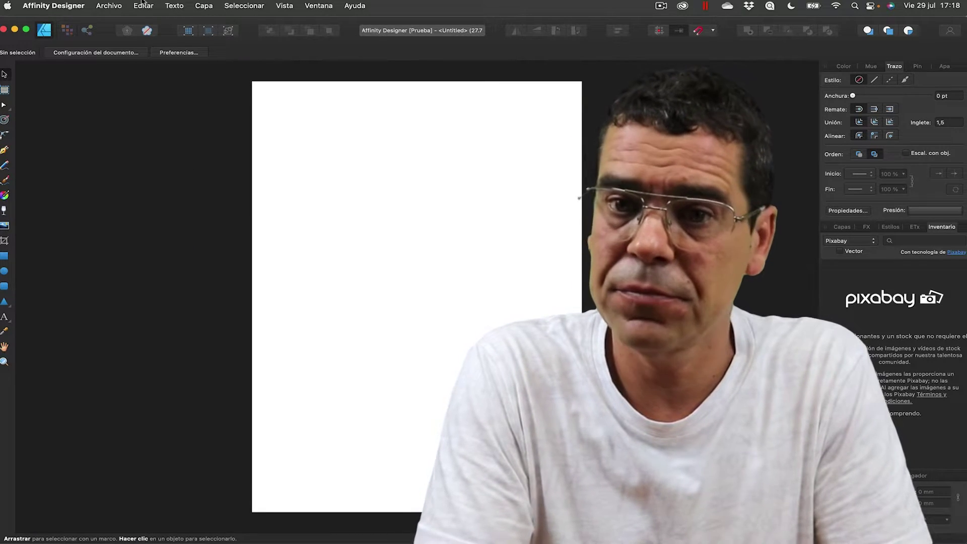
Step: Place CMYK_Fogra52.jpg from the Prueba Affinity folder and position it near the page top
{"action": "left_click", "coordinate": [108, 5]}
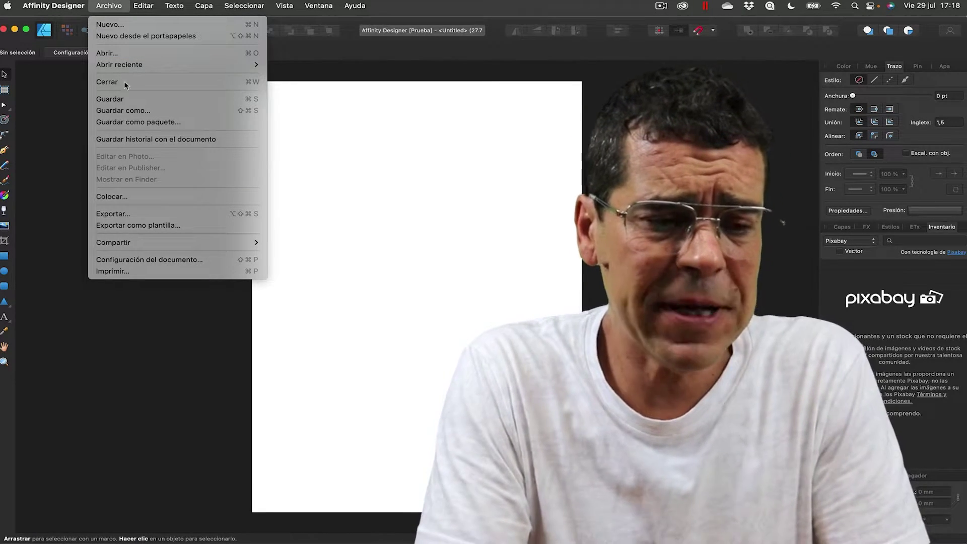
{"action": "left_click", "coordinate": [146, 199]}
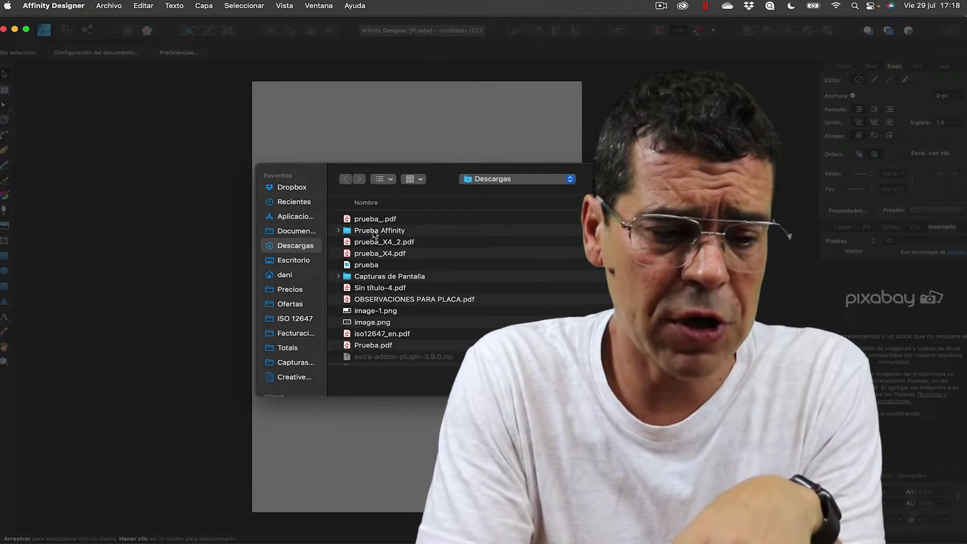
{"action": "double_click", "coordinate": [374, 230]}
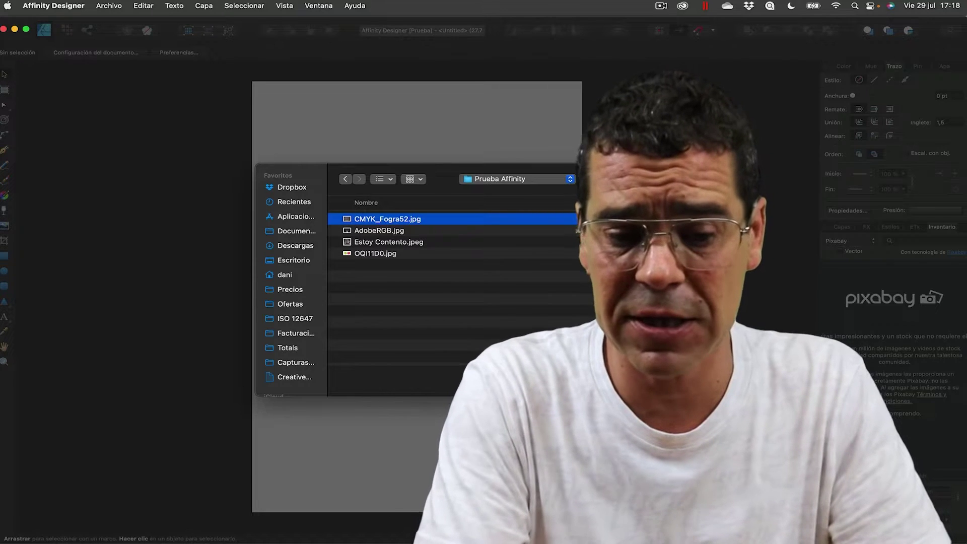
{"action": "key", "text": "Return"}
{"action": "left_click", "coordinate": [342, 170]}
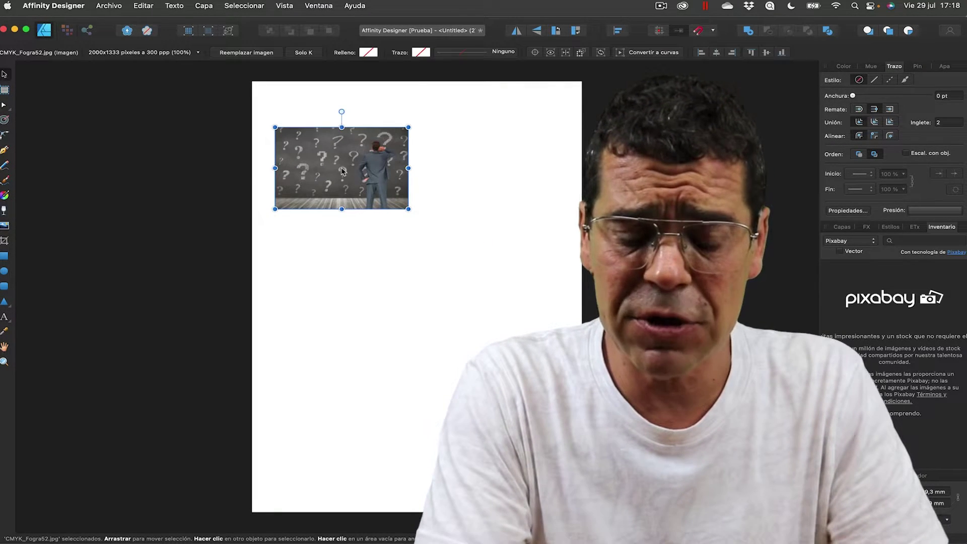
{"action": "left_click_drag", "start_coordinate": [376, 180], "coordinate": [425, 196]}
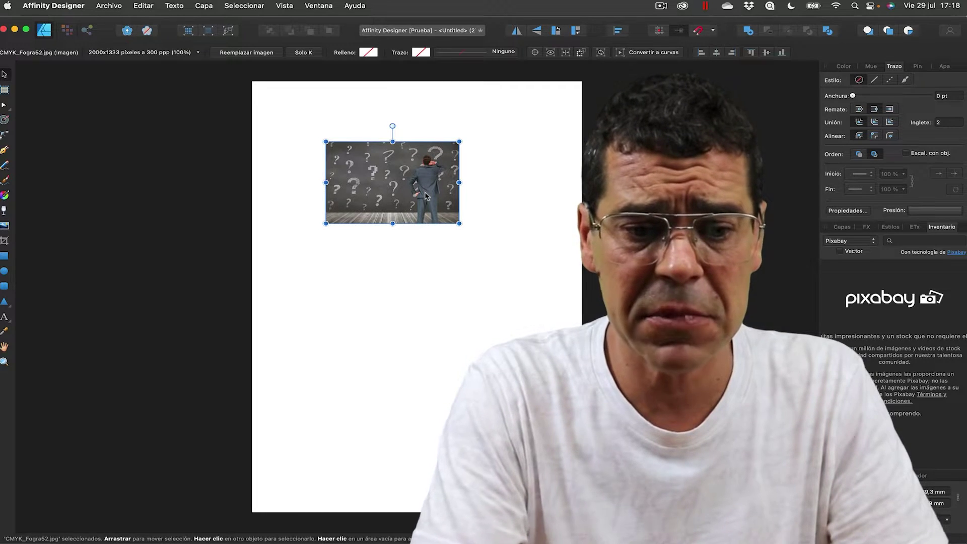
{"action": "left_click", "coordinate": [322, 6]}
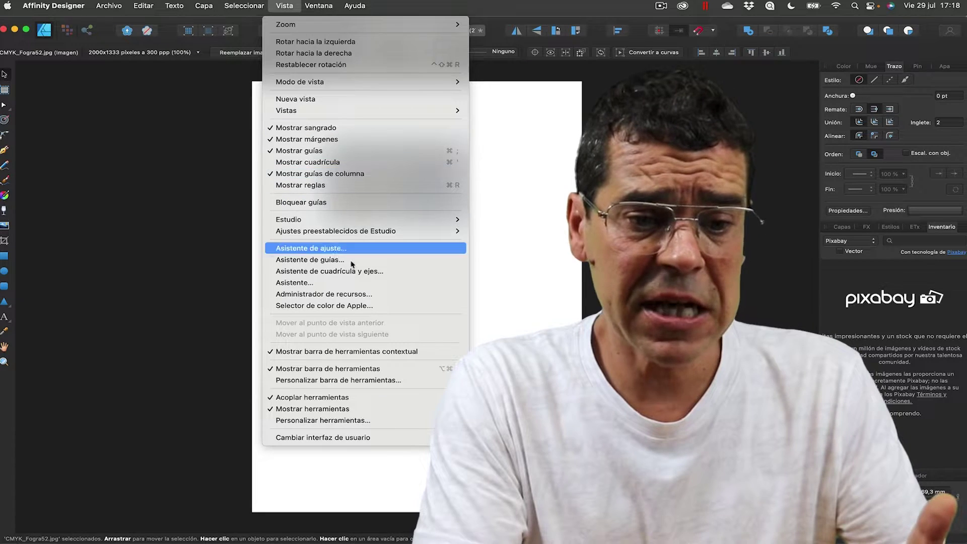
{"action": "left_click", "coordinate": [359, 294]}
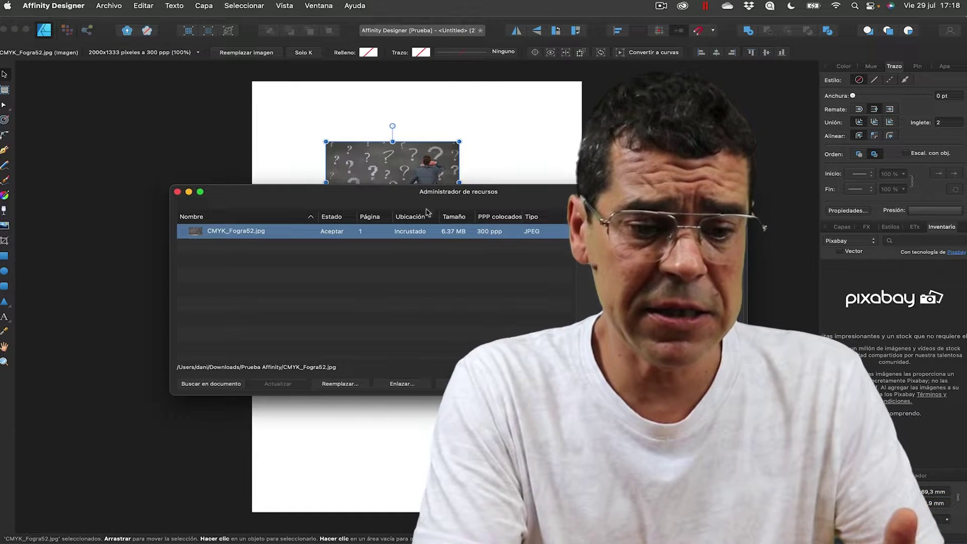
{"action": "left_click_drag", "start_coordinate": [449, 196], "coordinate": [298, 224]}
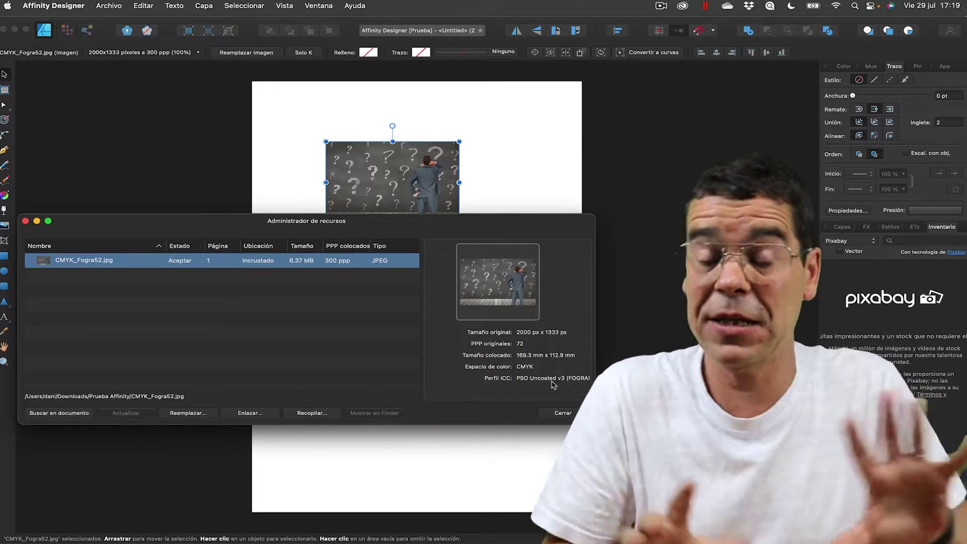
{"action": "left_click", "coordinate": [562, 413]}
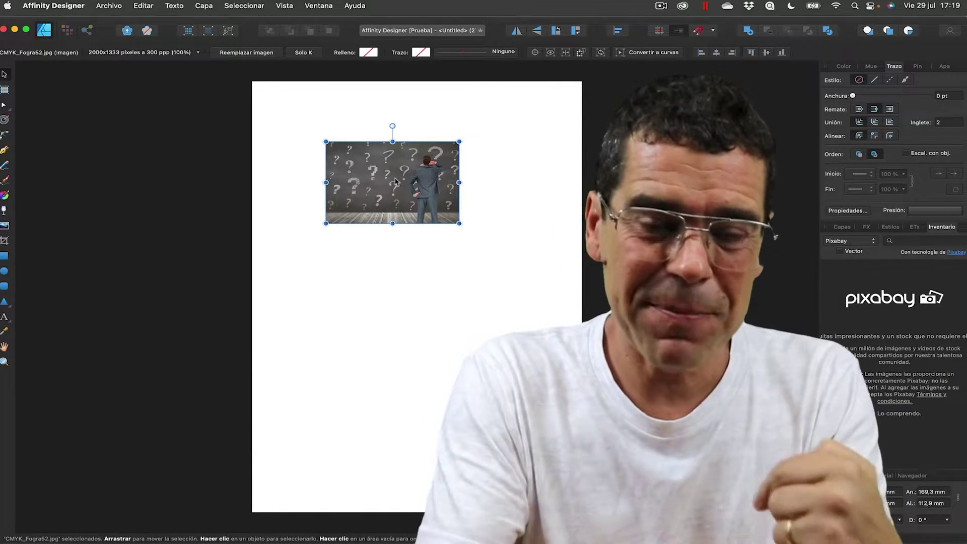
Step: In the Color preferences, enable 'Convertir los archivos abiertos al espacio de trabajo'
{"action": "left_click", "coordinate": [83, 6]}
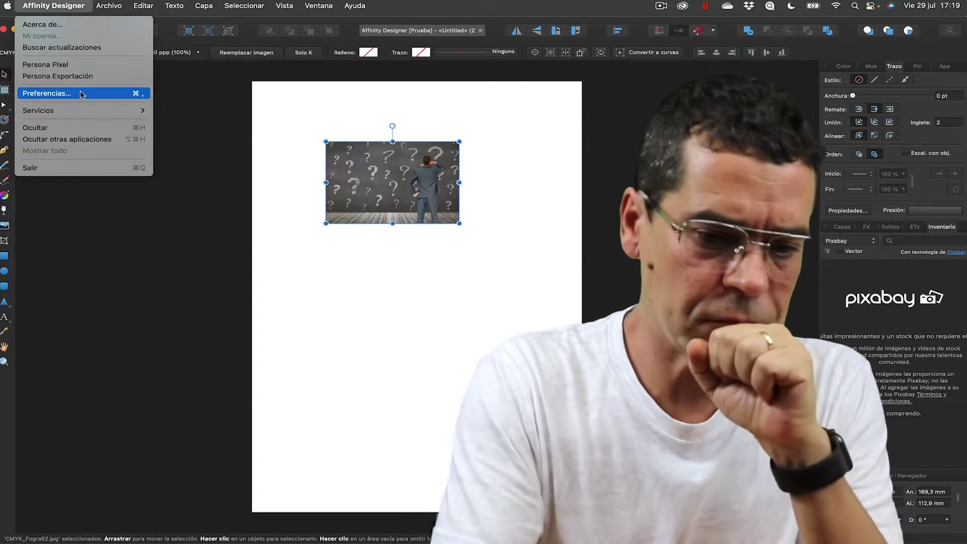
{"action": "left_click", "coordinate": [75, 93]}
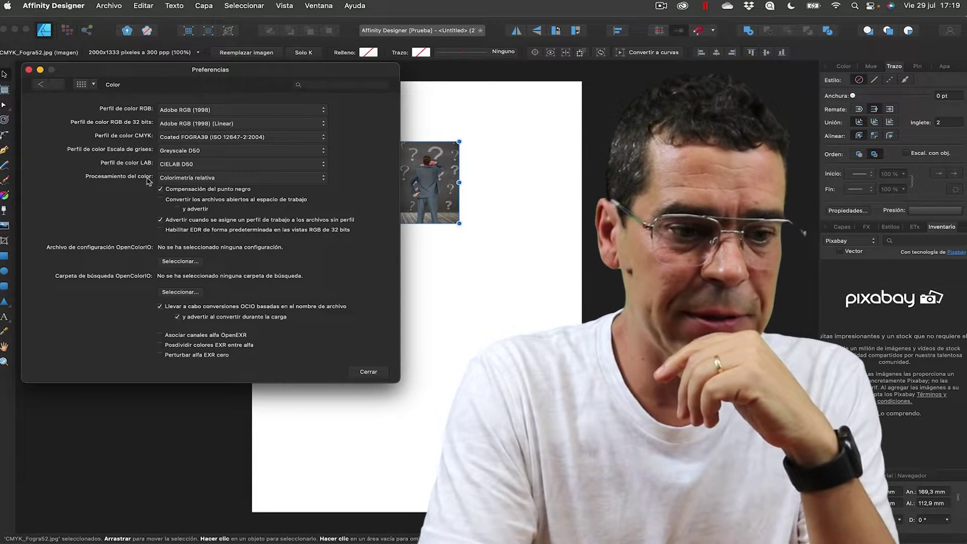
{"action": "left_click", "coordinate": [161, 200]}
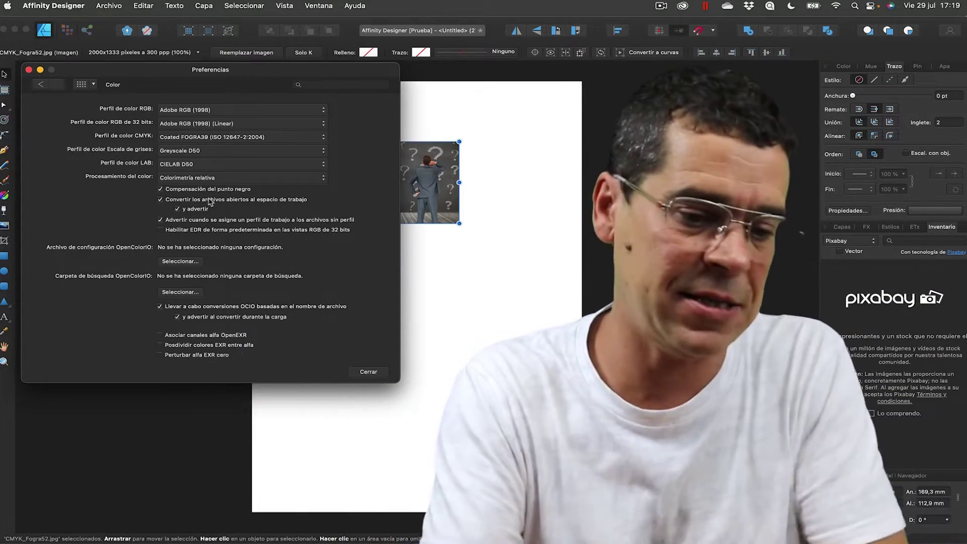
Step: Close the preferences and create another blank document with the A2 print preset
{"action": "left_click", "coordinate": [357, 375]}
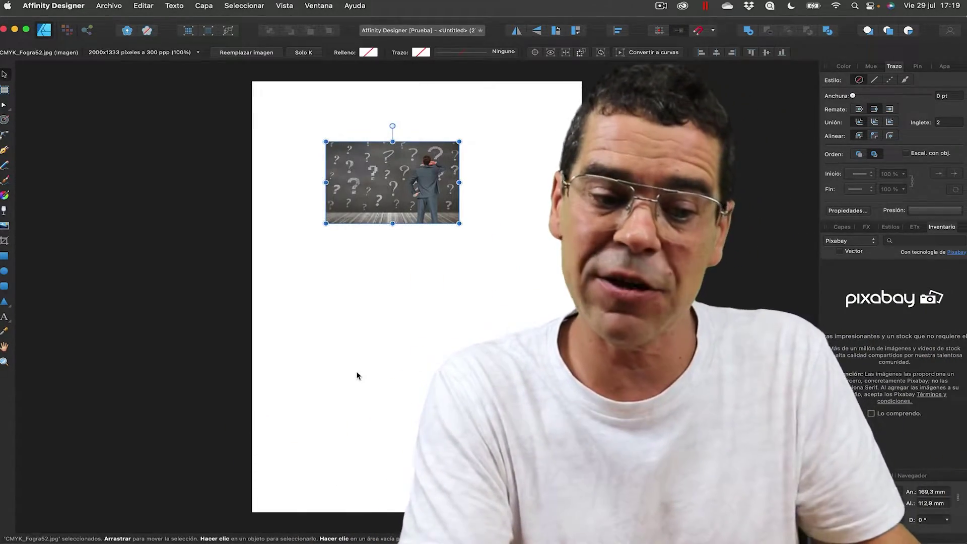
{"action": "key", "text": "super+n"}
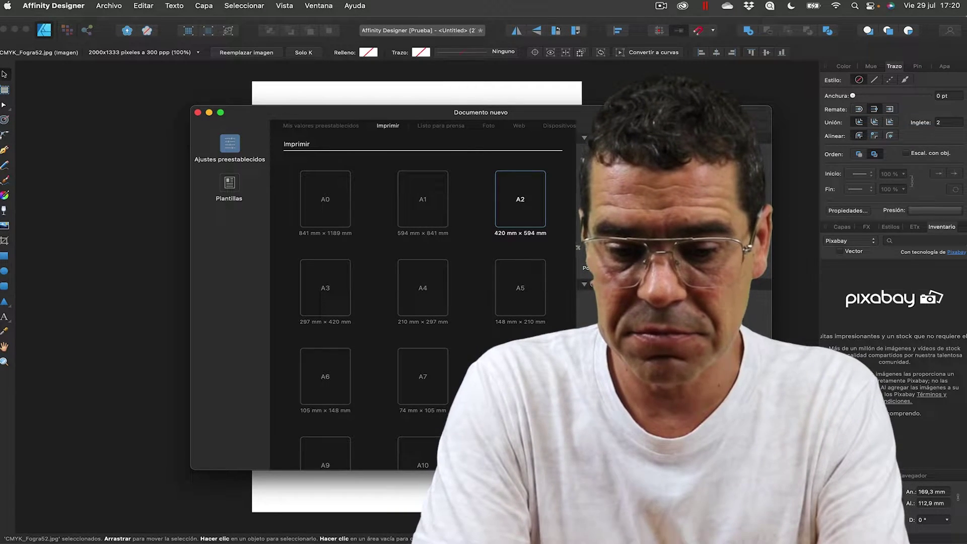
{"action": "key", "text": "Return"}
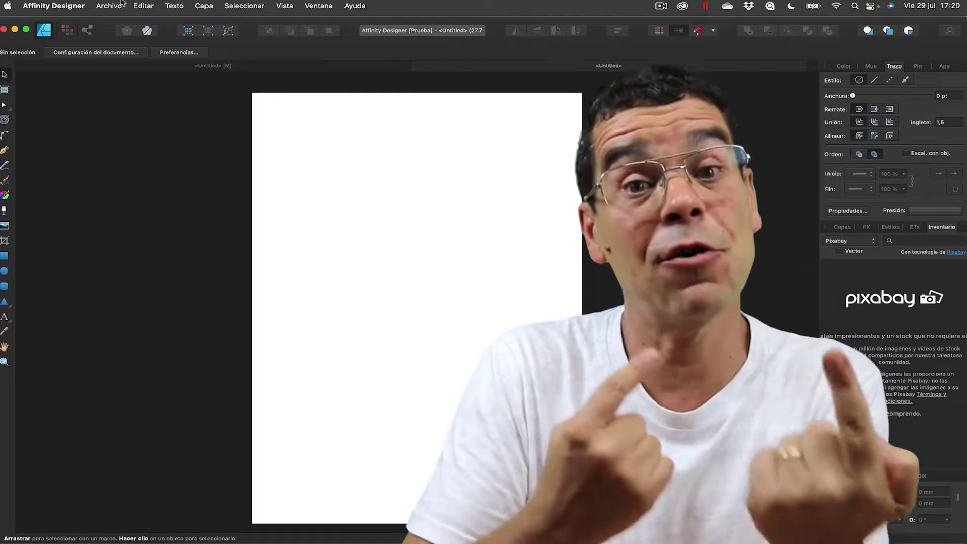
Step: Place CMYK_Fogra52.jpg, move it up-left and enlarge it to 245.9 × 163.9 mm at 206 ppi
{"action": "left_click", "coordinate": [122, 3]}
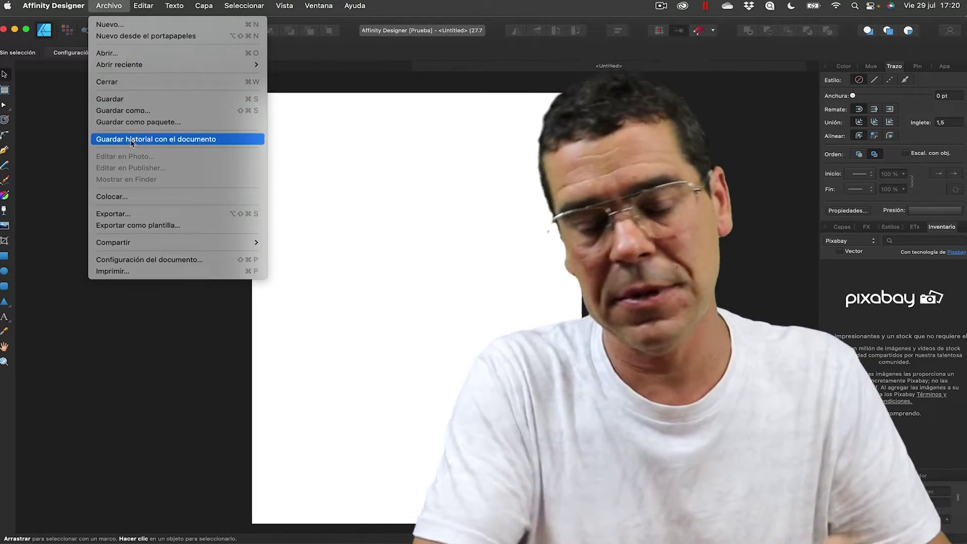
{"action": "left_click", "coordinate": [132, 197]}
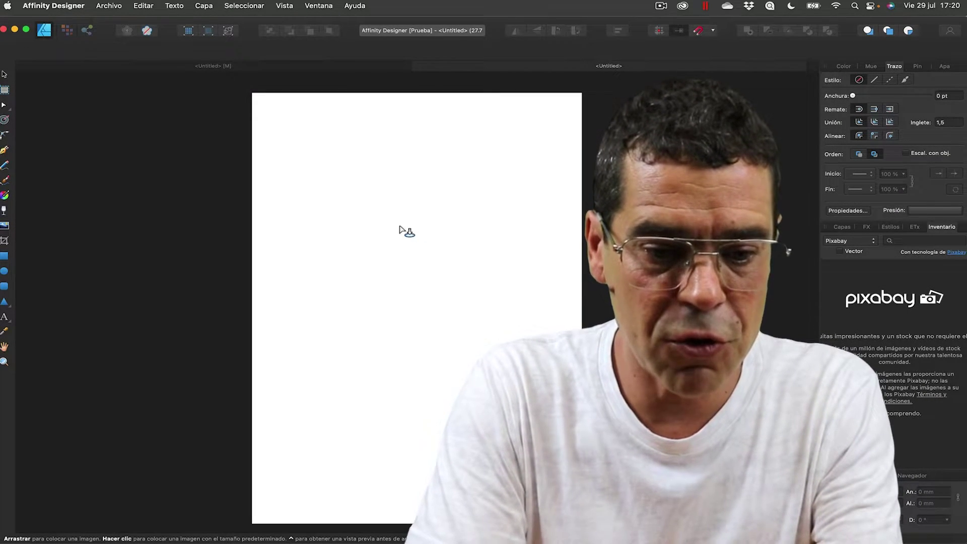
{"action": "left_click", "coordinate": [398, 227]}
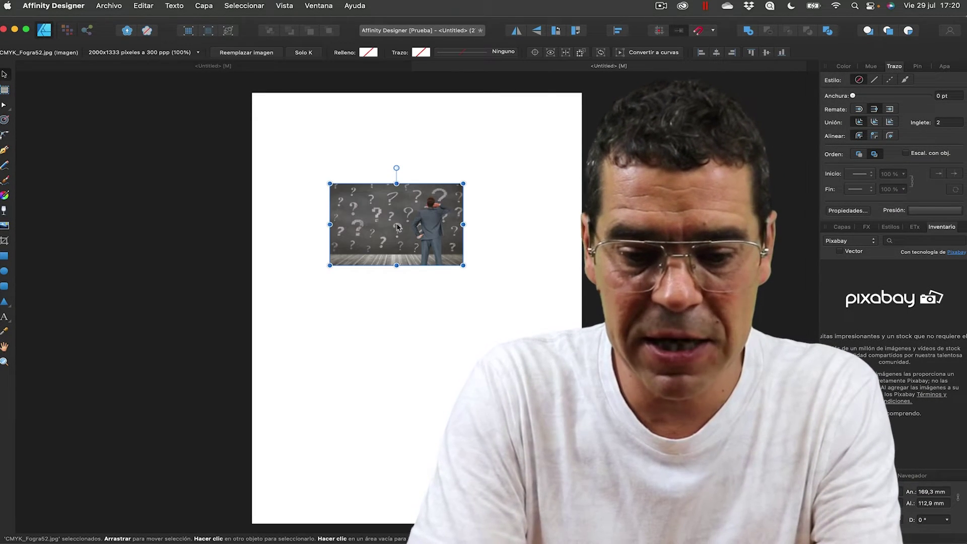
{"action": "left_click_drag", "start_coordinate": [429, 238], "coordinate": [403, 214]}
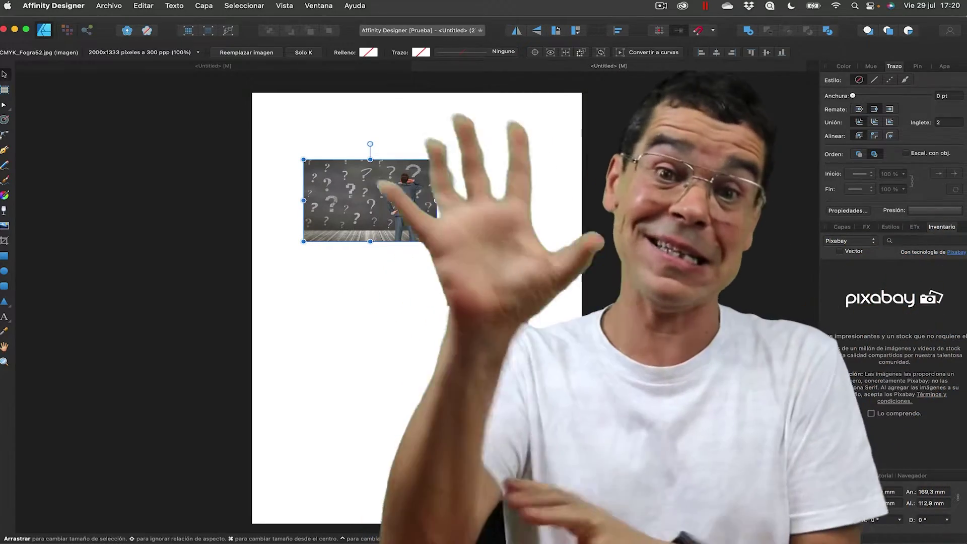
{"action": "left_click_drag", "start_coordinate": [437, 241], "coordinate": [498, 280]}
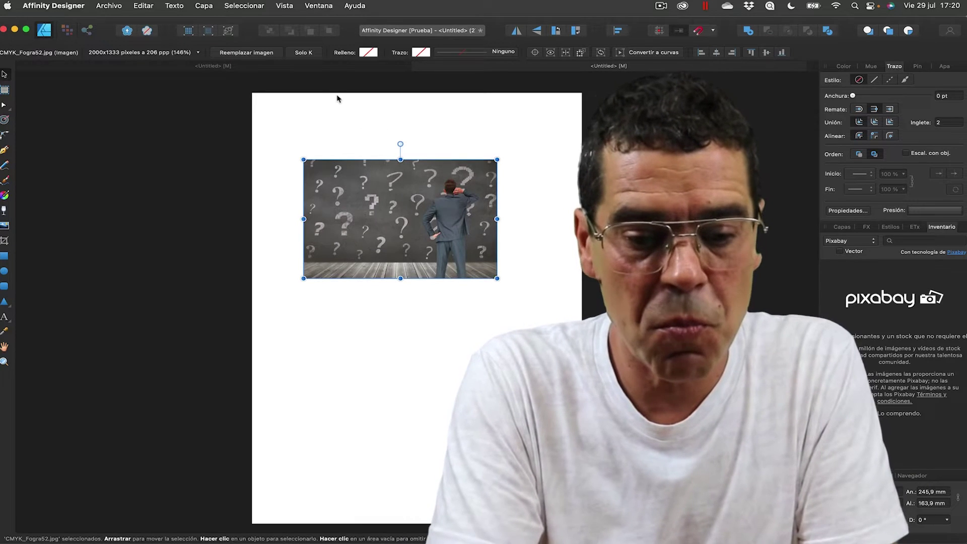
{"action": "left_click", "coordinate": [284, 6]}
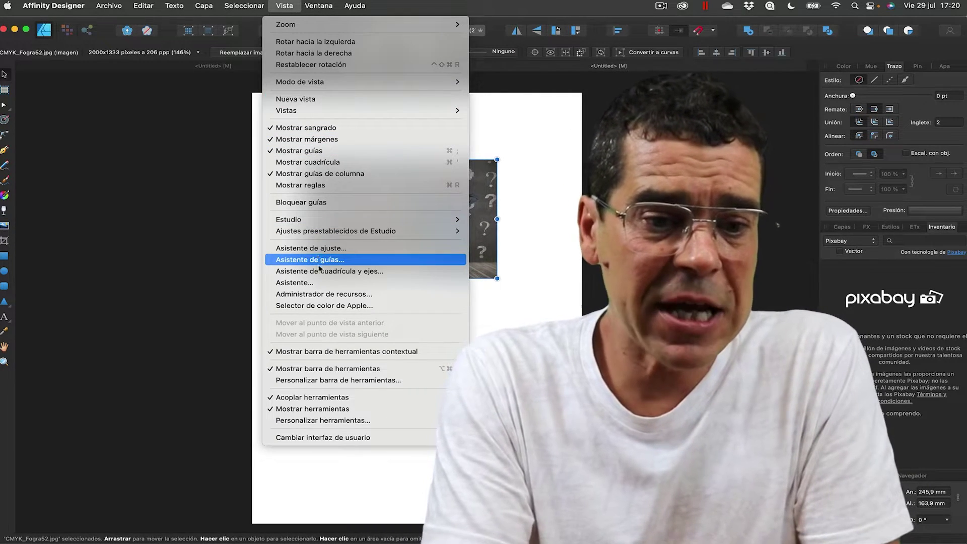
{"action": "left_click", "coordinate": [322, 294]}
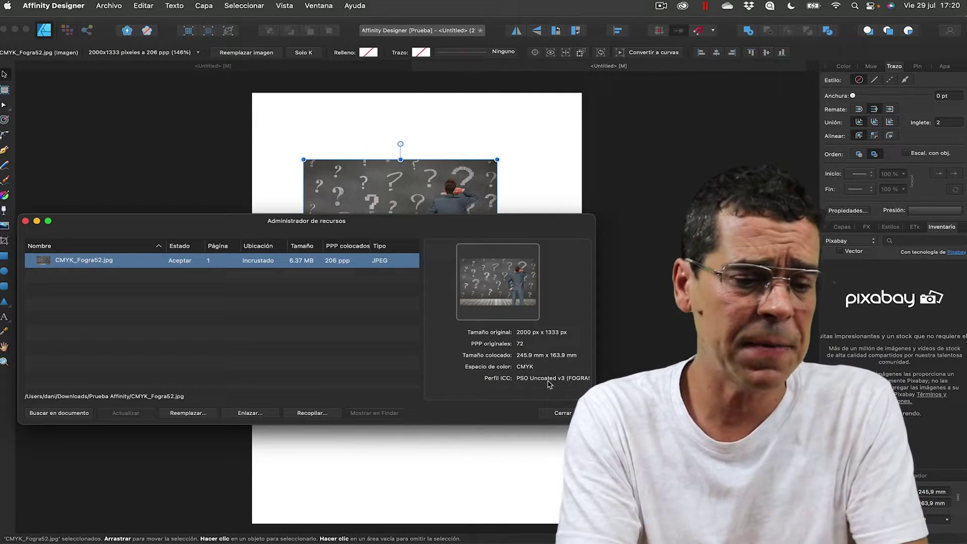
{"action": "left_click", "coordinate": [561, 413]}
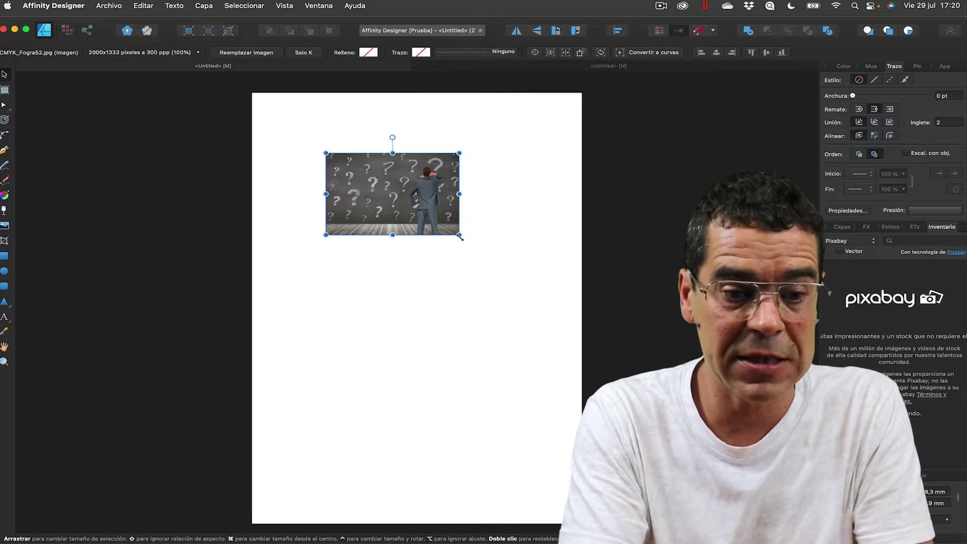
{"action": "mouse_move", "coordinate": [459, 234]}
{"action": "left_mouse_down"}
{"action": "mouse_move", "coordinate": [569, 303]}
{"action": "mouse_move", "coordinate": [489, 293]}
{"action": "left_mouse_up"}
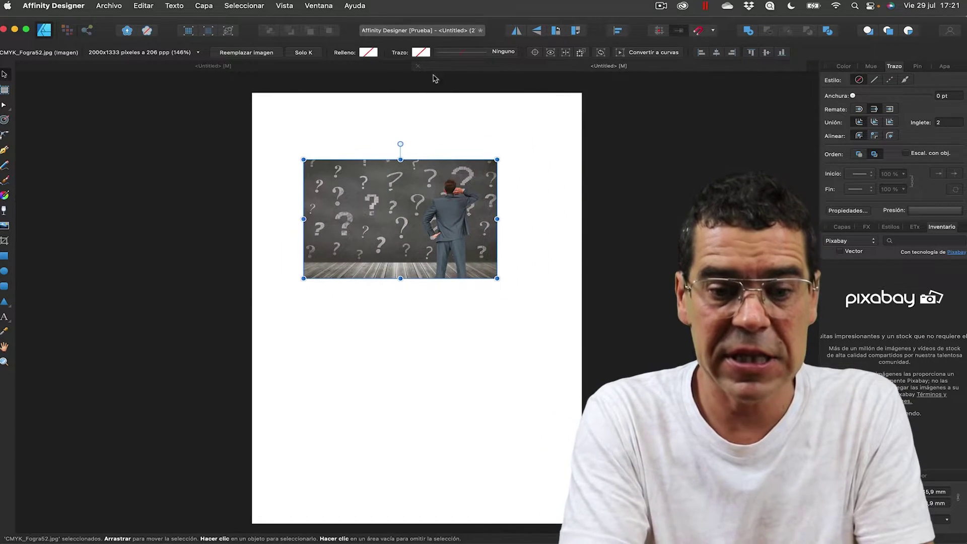
{"action": "key", "text": "ctrl+shift+z"}
{"action": "key", "text": "ctrl+shift+z"}
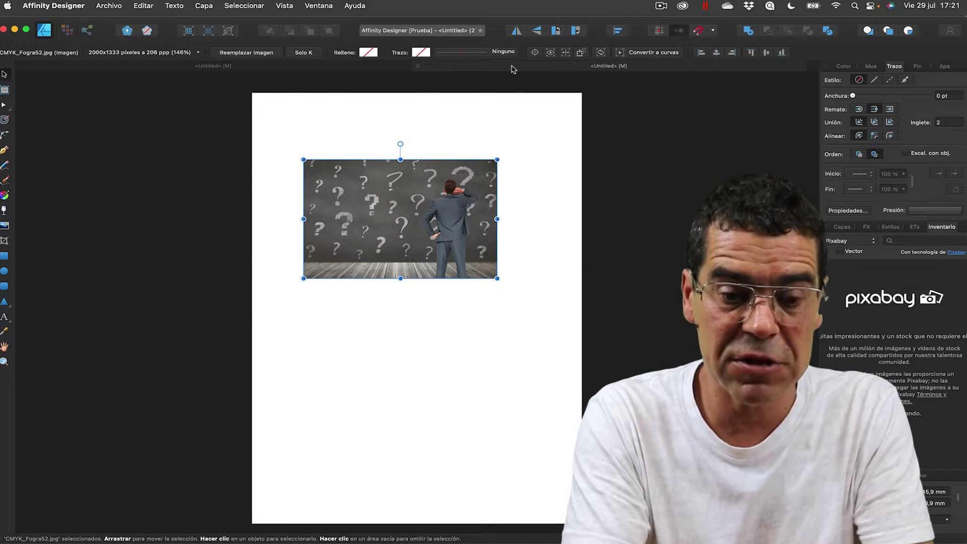
{"action": "left_click", "coordinate": [347, 110]}
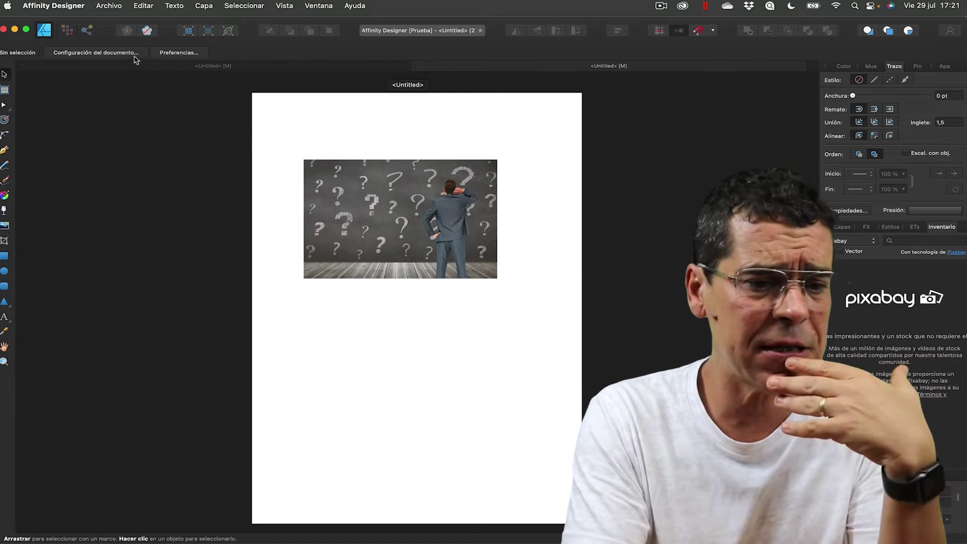
Step: Inspect the document's colour settings (CMYK/8, Coated FOGRA39), then close without changes
{"action": "left_click", "coordinate": [131, 53]}
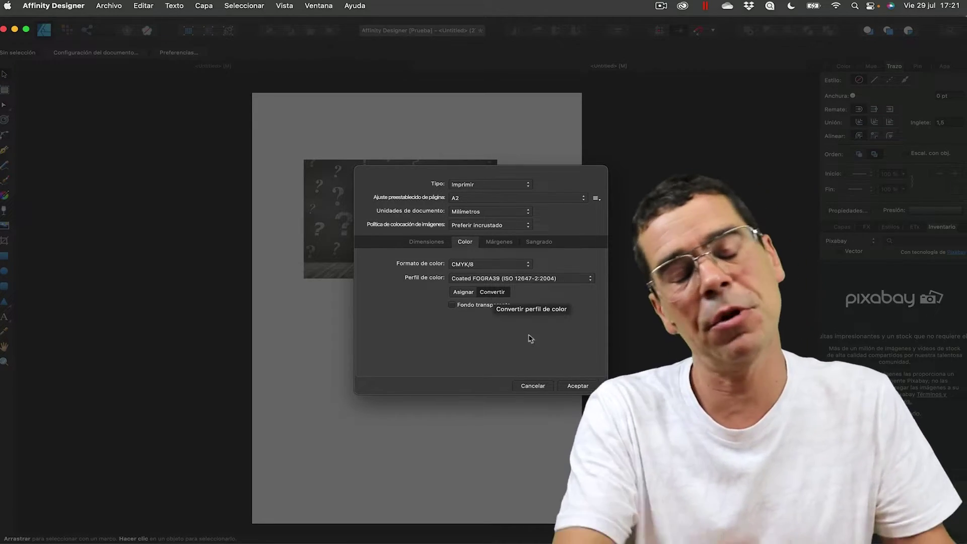
{"action": "left_click", "coordinate": [544, 390]}
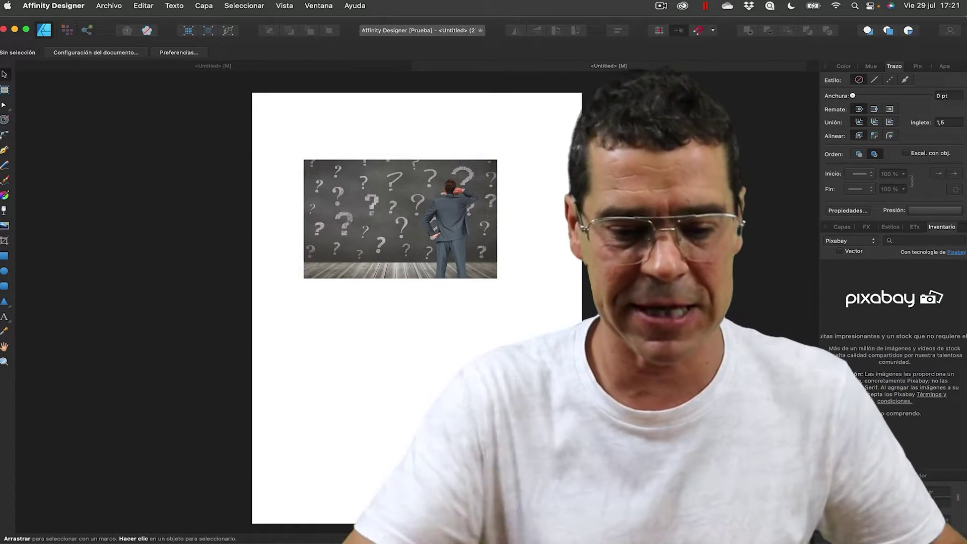
Step: Create a new Imprimir A2 document in RGB/8 with the Adobe RGB (1998) profile
{"action": "key", "text": "super+n"}
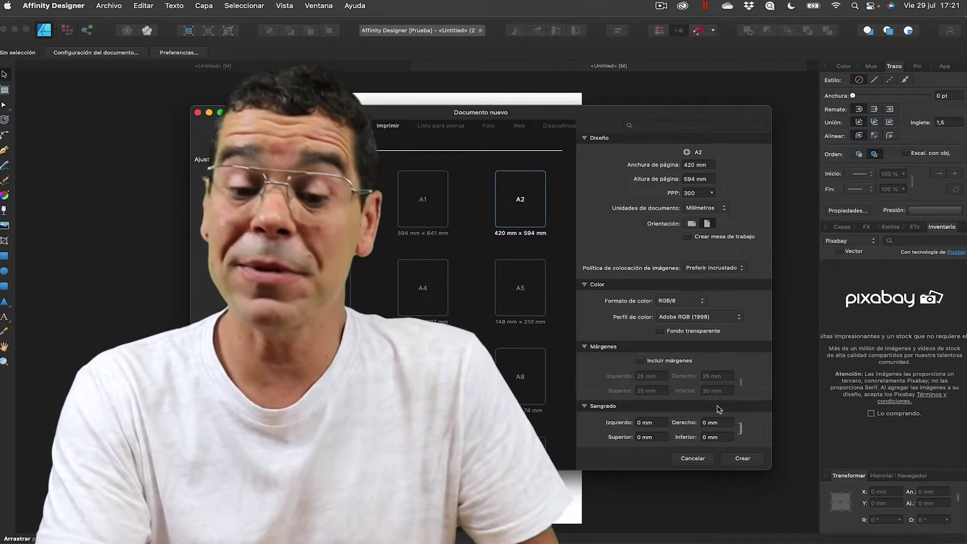
{"action": "left_click", "coordinate": [743, 456]}
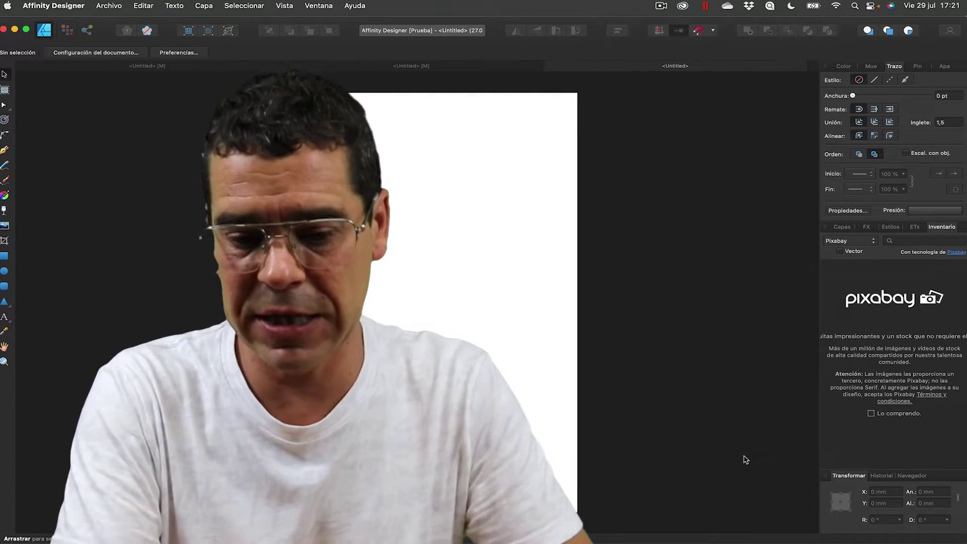
Step: Place the forest photo, the ESTOY CONTENTO photo and the check-and-cross icons on the page
{"action": "left_click", "coordinate": [109, 6]}
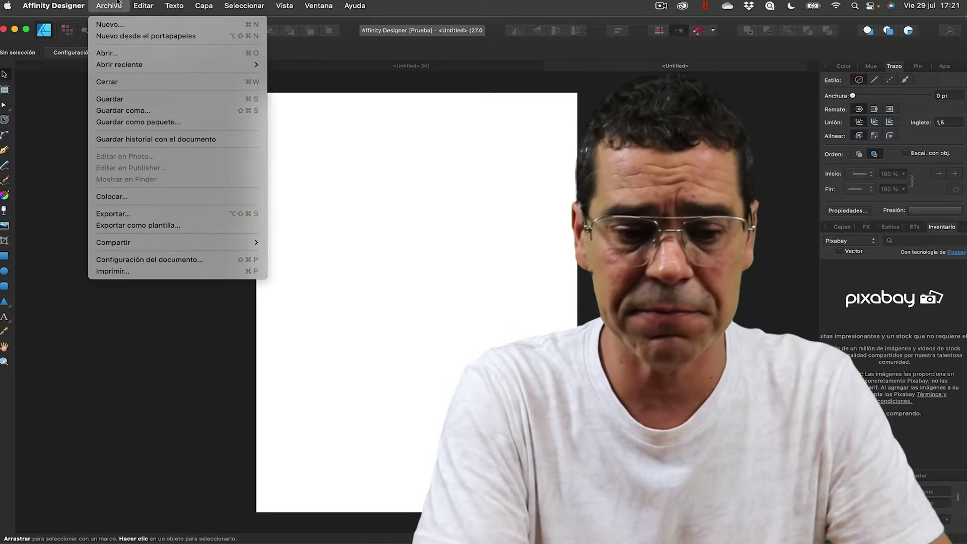
{"action": "left_click", "coordinate": [137, 196]}
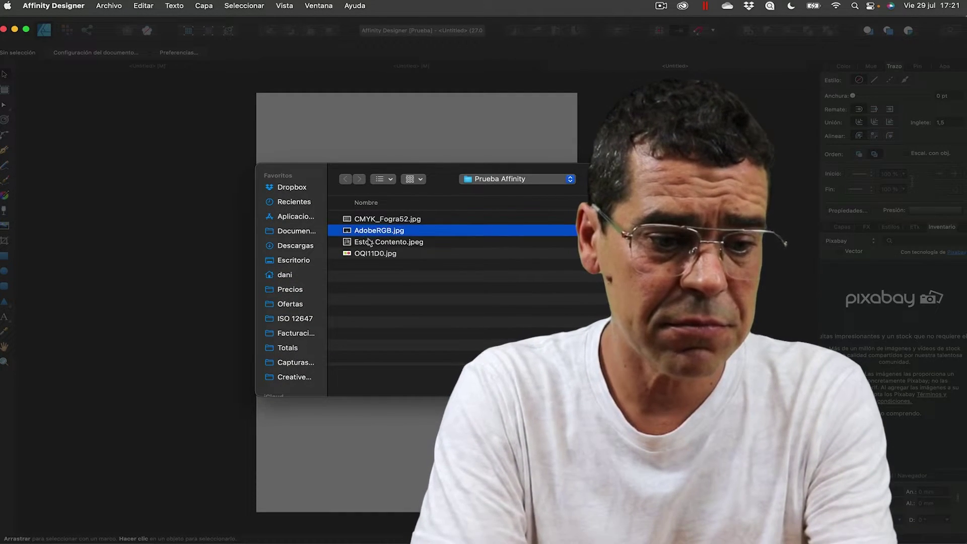
{"action": "left_click", "coordinate": [380, 258], "text": "shift"}
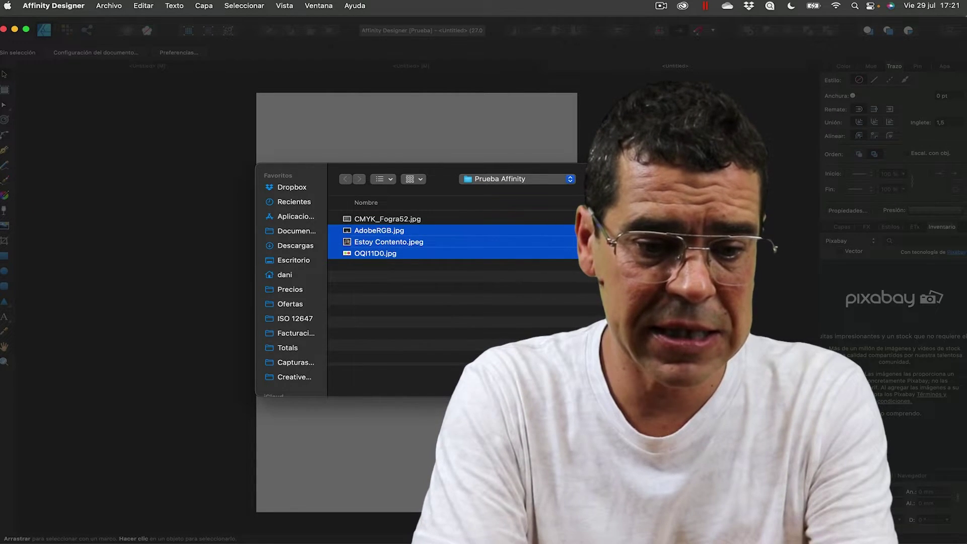
{"action": "key", "text": "Return"}
{"action": "left_click", "coordinate": [387, 234]}
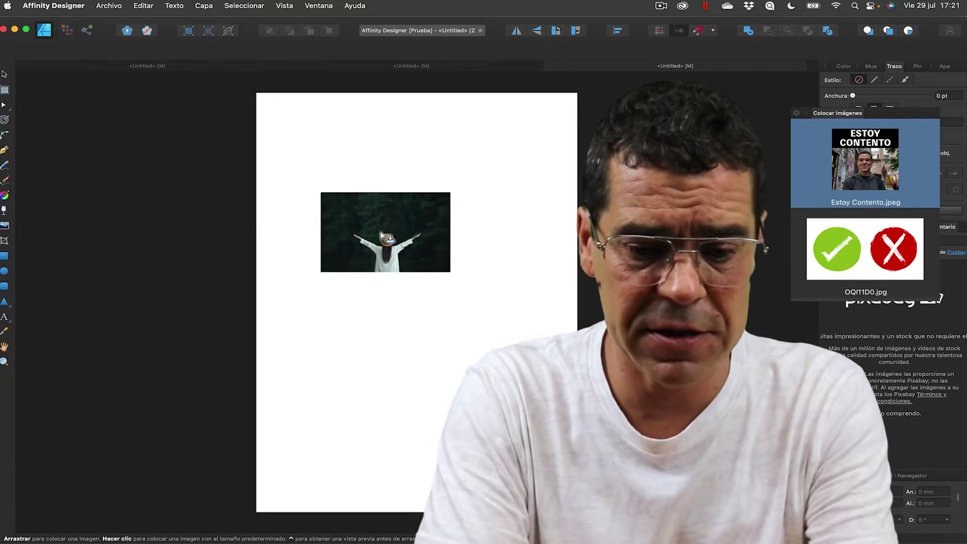
{"action": "left_click", "coordinate": [272, 223]}
{"action": "left_click", "coordinate": [332, 166]}
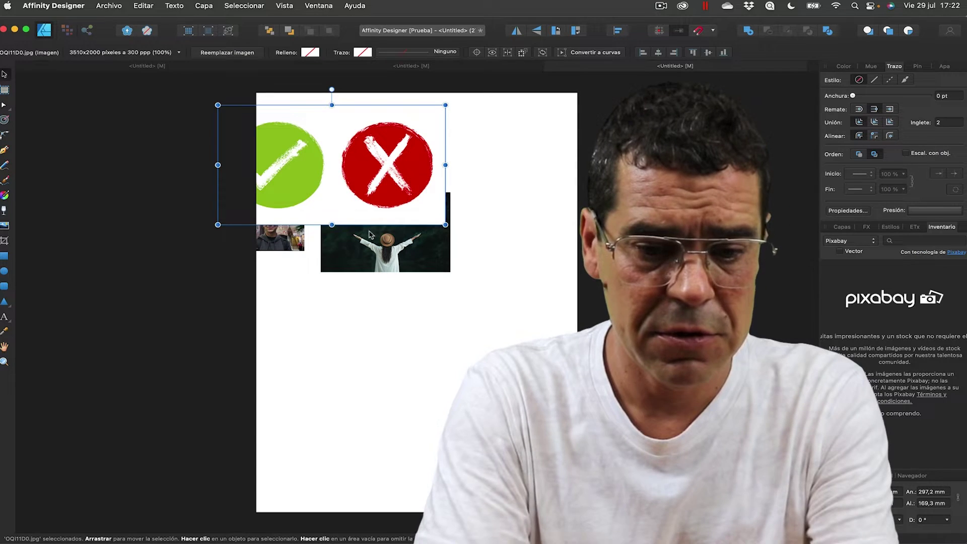
Step: Shrink the check-and-cross image to about 182 mm and enlarge the forest photo to about 220 mm
{"action": "left_click_drag", "start_coordinate": [446, 224], "coordinate": [351, 169]}
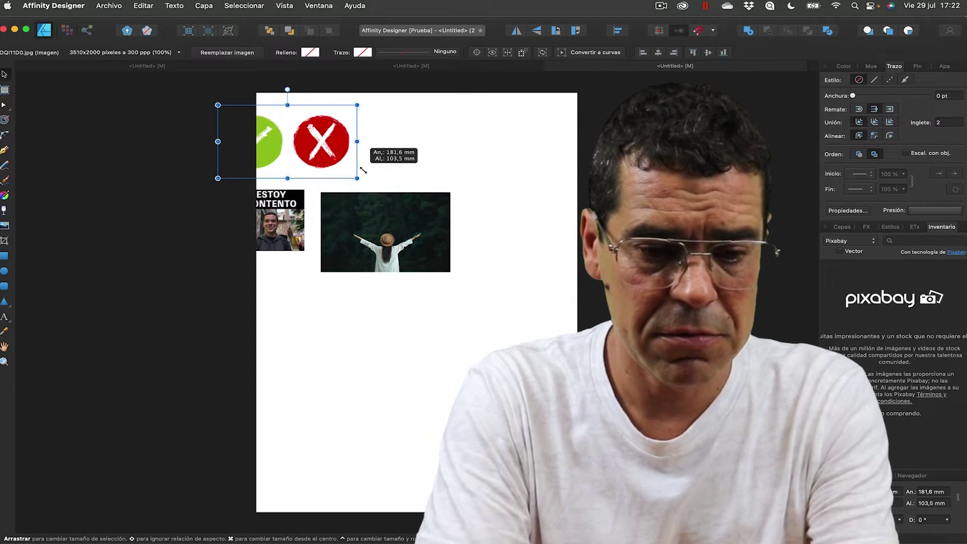
{"action": "left_click", "coordinate": [443, 264]}
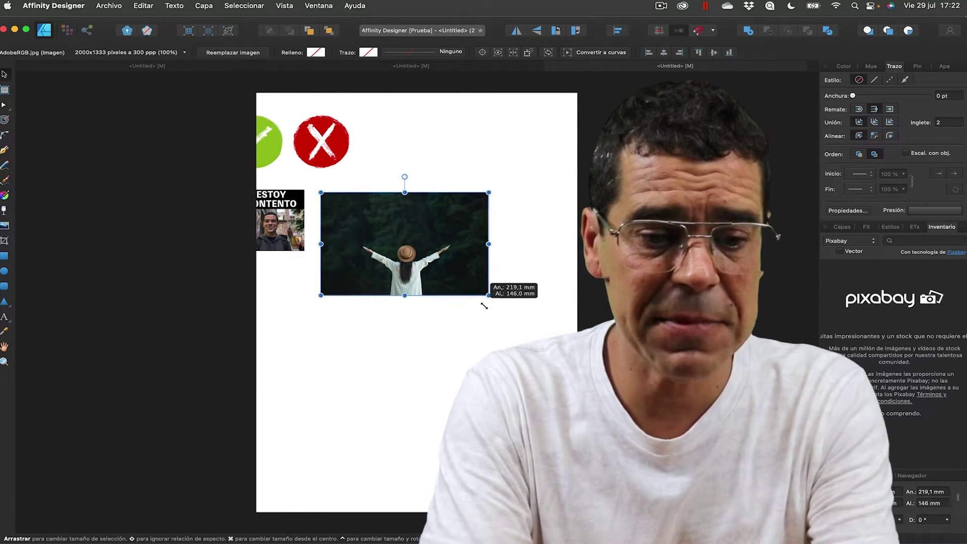
{"action": "left_click_drag", "start_coordinate": [451, 272], "coordinate": [489, 296]}
{"action": "left_click_drag", "start_coordinate": [403, 236], "coordinate": [475, 327]}
Step: Enlarge ESTOY CONTENTO to 178.5 mm and stack the icons, that photo and the forest photo down the page
{"action": "left_click", "coordinate": [290, 227]}
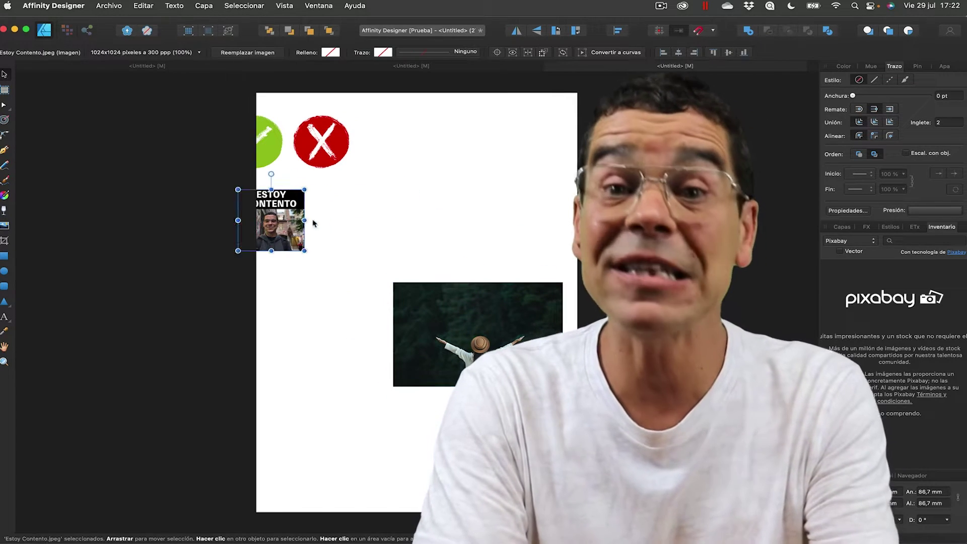
{"action": "mouse_move", "coordinate": [289, 227]}
{"action": "left_mouse_down"}
{"action": "mouse_move", "coordinate": [317, 227]}
{"action": "mouse_move", "coordinate": [407, 317]}
{"action": "left_mouse_up"}
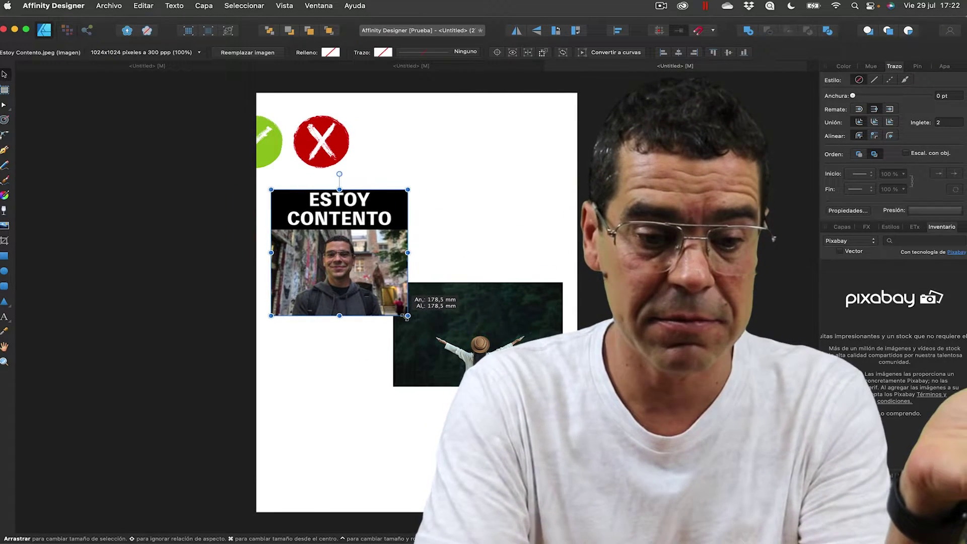
{"action": "left_click_drag", "start_coordinate": [465, 316], "coordinate": [347, 356]}
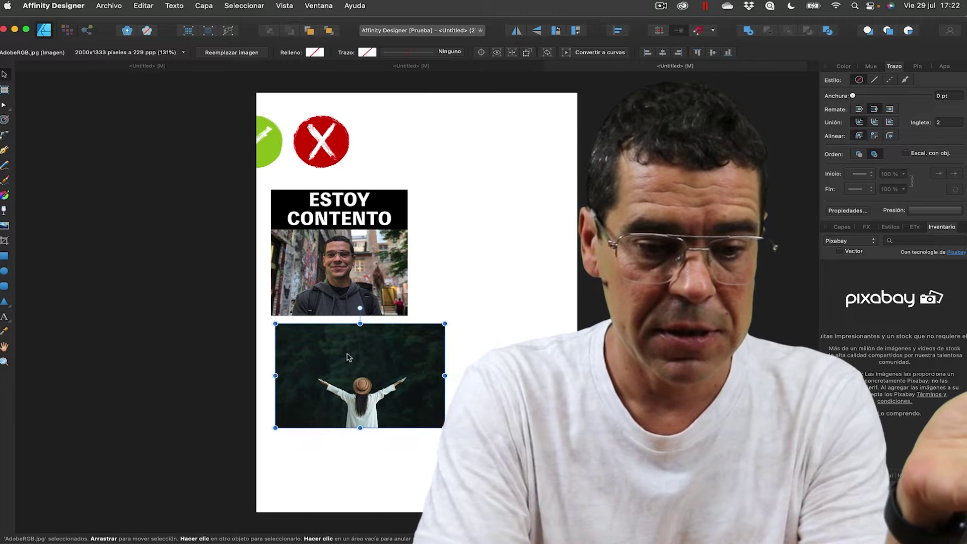
{"action": "left_click_drag", "start_coordinate": [346, 137], "coordinate": [393, 139]}
{"action": "left_click", "coordinate": [452, 146]}
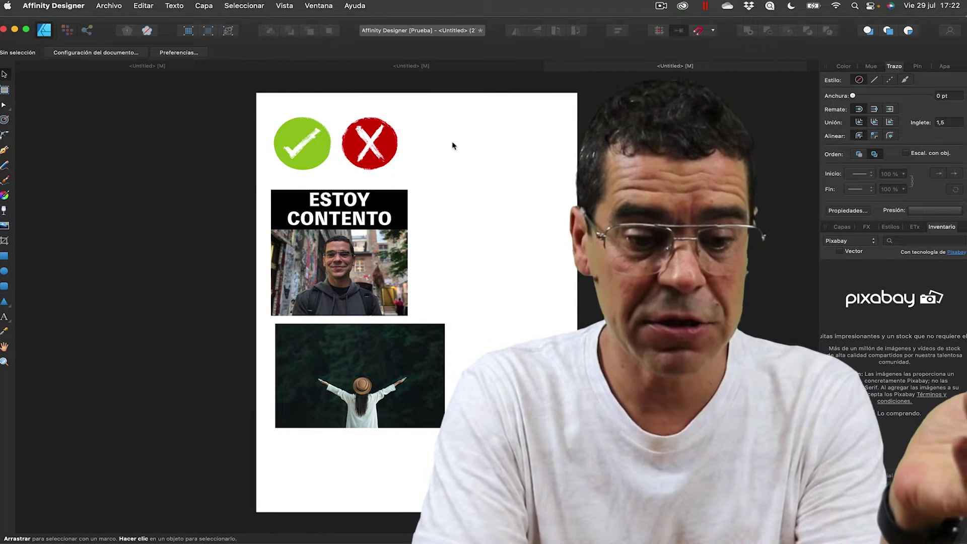
{"action": "left_click_drag", "start_coordinate": [427, 349], "coordinate": [417, 348]}
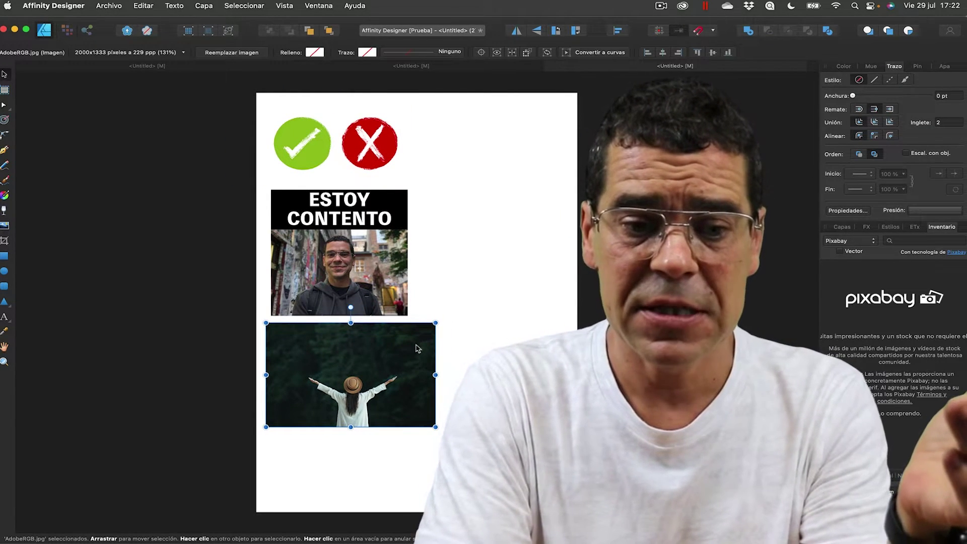
{"action": "left_click", "coordinate": [54, 5]}
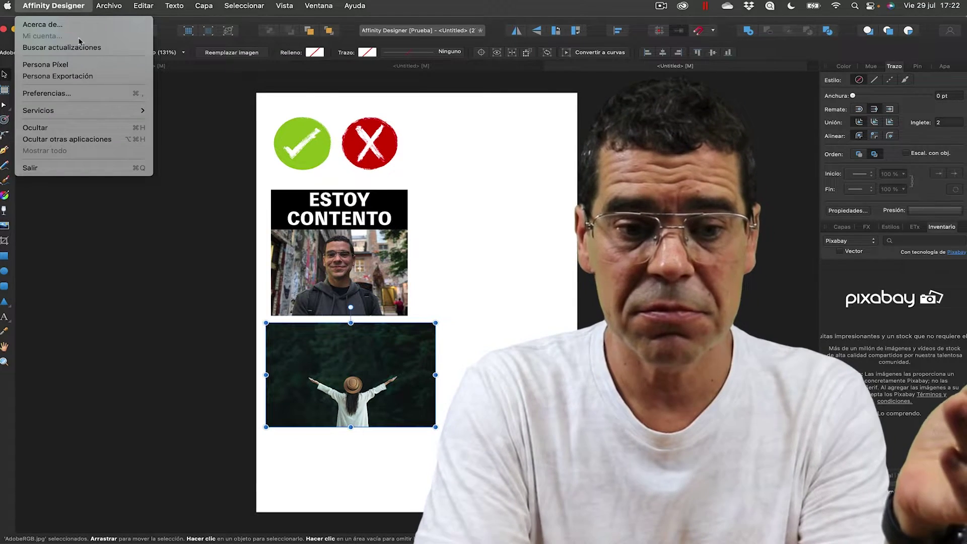
{"action": "left_click", "coordinate": [82, 91]}
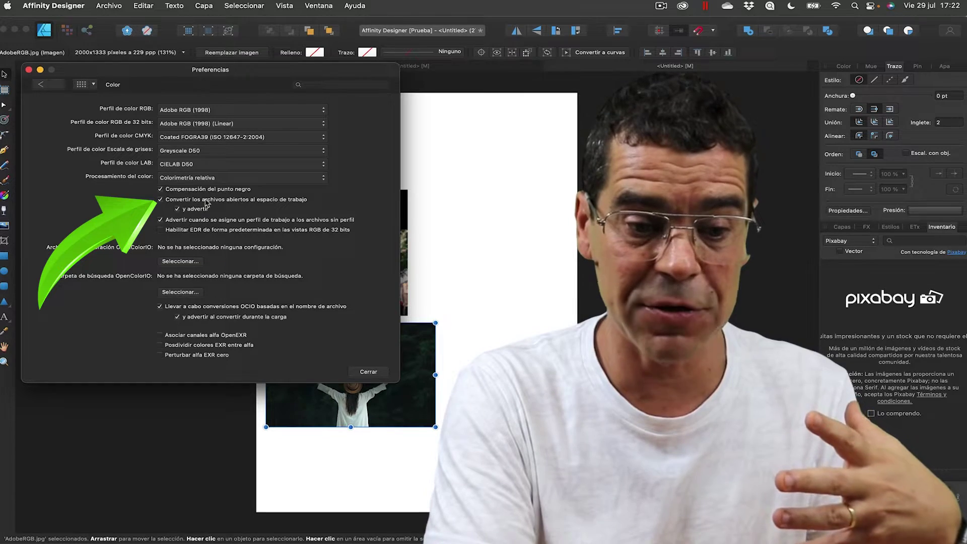
{"action": "left_click", "coordinate": [368, 371]}
{"action": "left_click", "coordinate": [443, 246]}
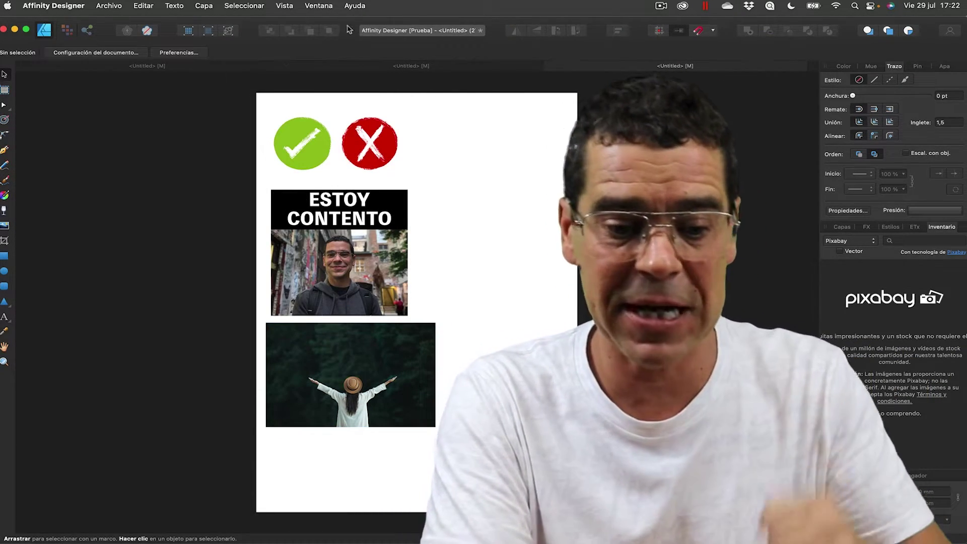
{"action": "left_click", "coordinate": [318, 5]}
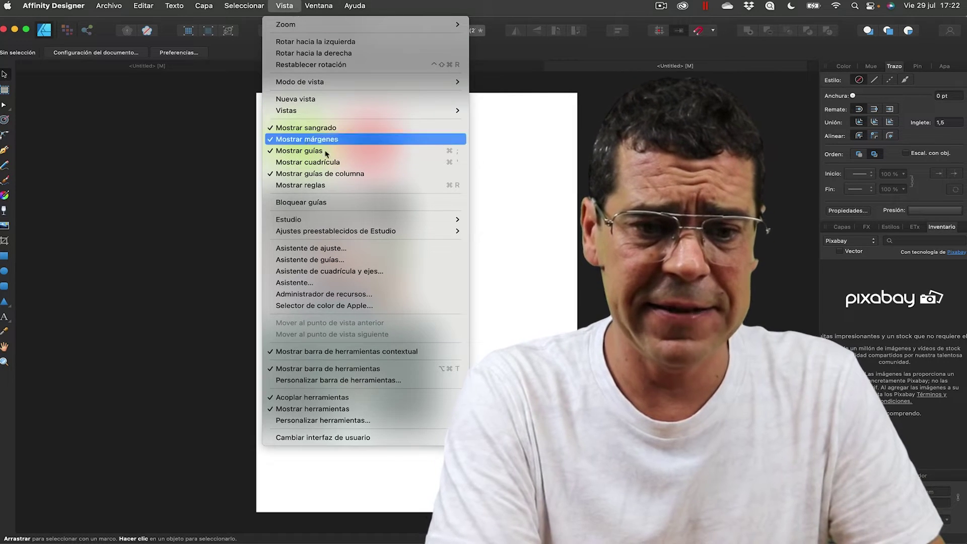
{"action": "left_click", "coordinate": [341, 294]}
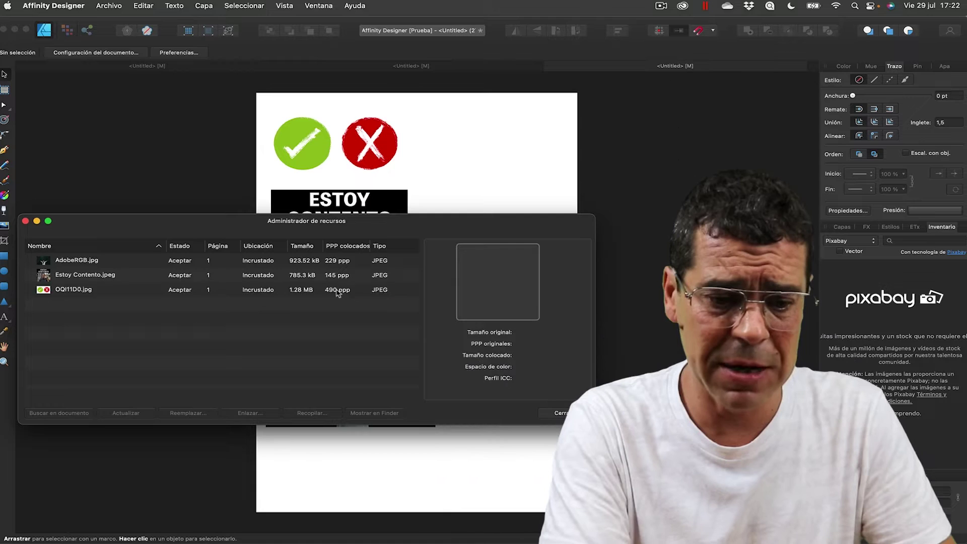
{"action": "left_click", "coordinate": [339, 293]}
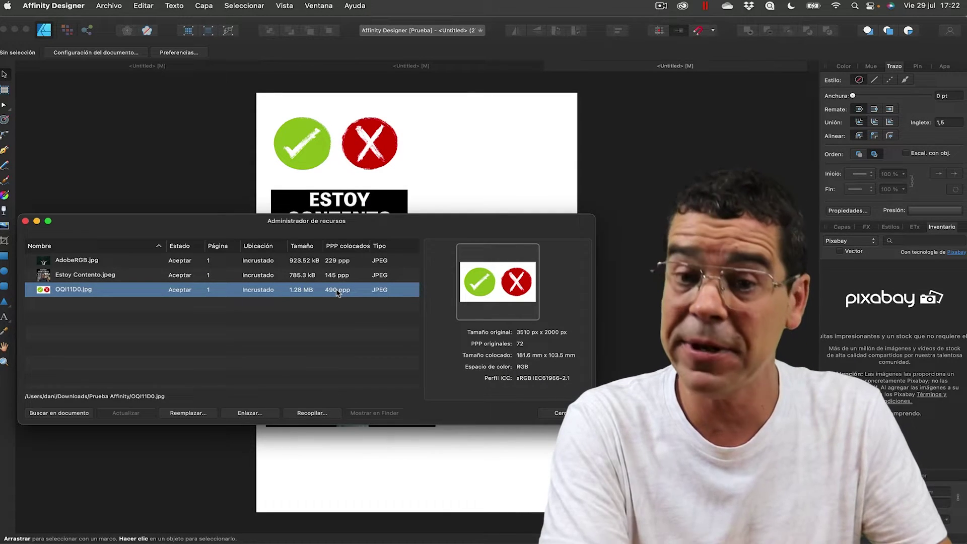
{"action": "left_click", "coordinate": [335, 280]}
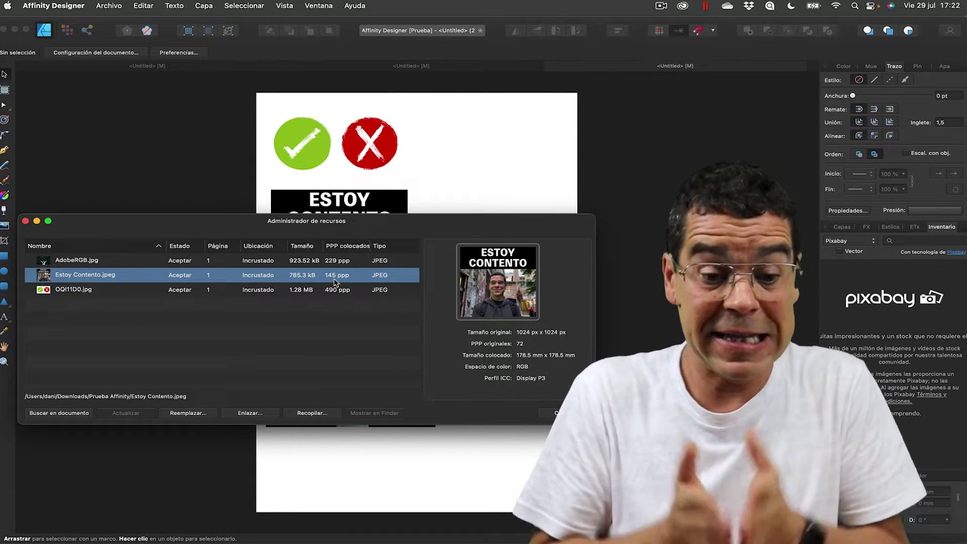
{"action": "key", "text": "Up"}
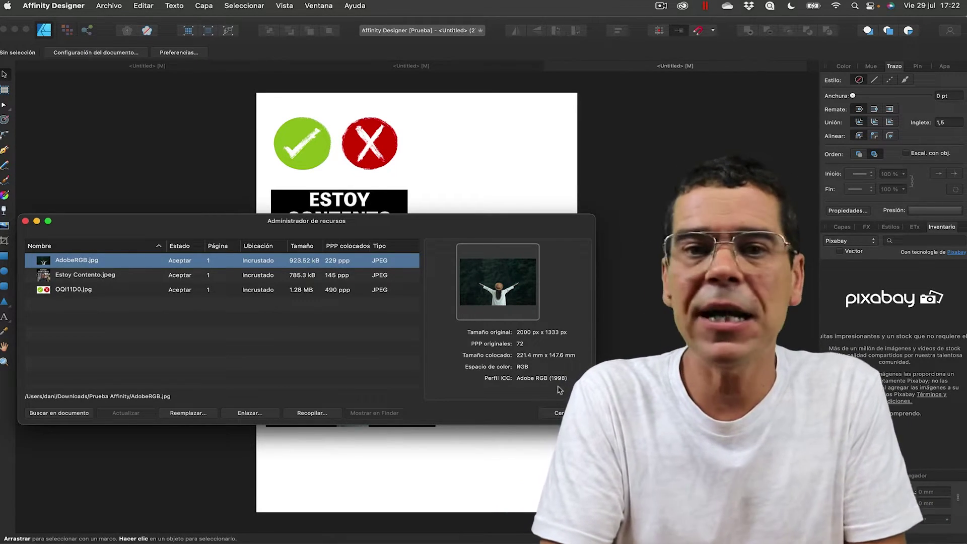
{"action": "left_click", "coordinate": [560, 413]}
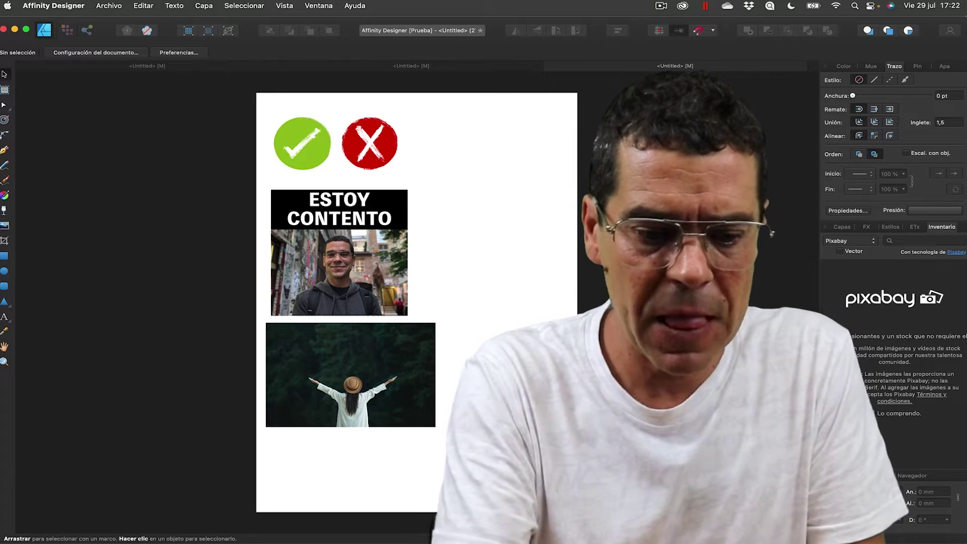
{"action": "left_click", "coordinate": [53, 5]}
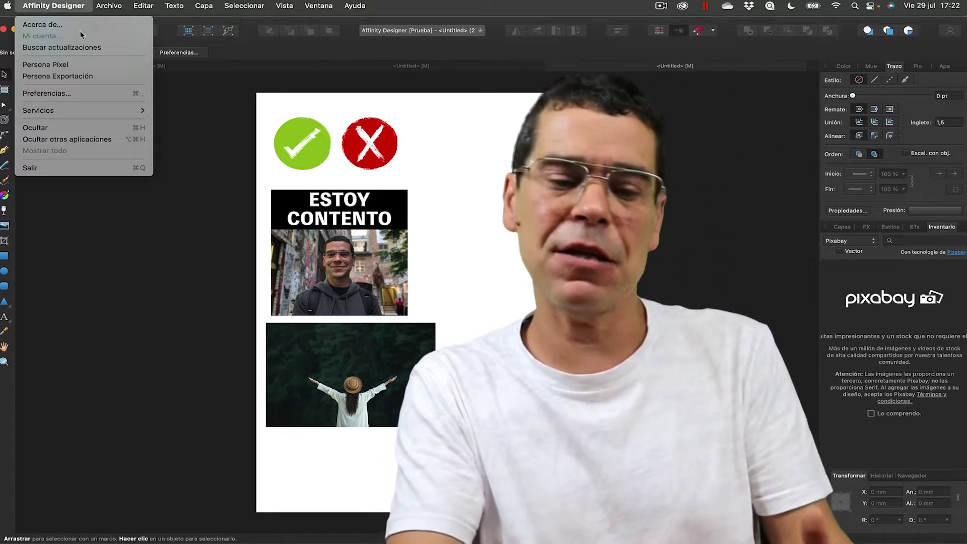
{"action": "left_click", "coordinate": [47, 93]}
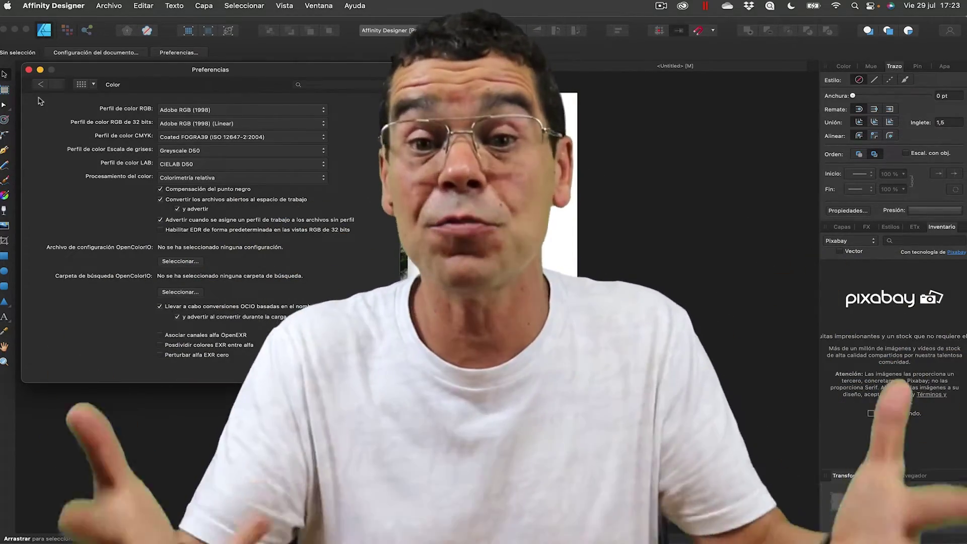
{"action": "key", "text": "super+w"}
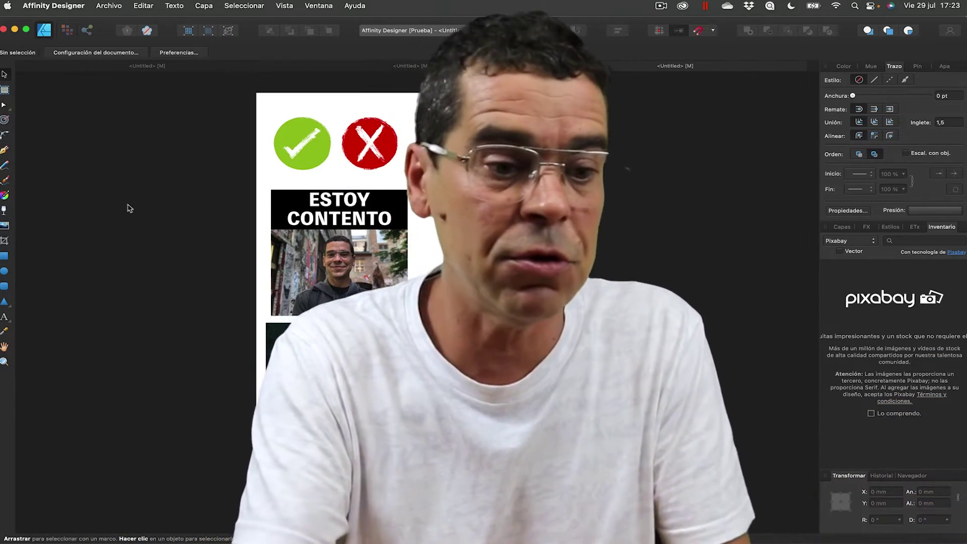